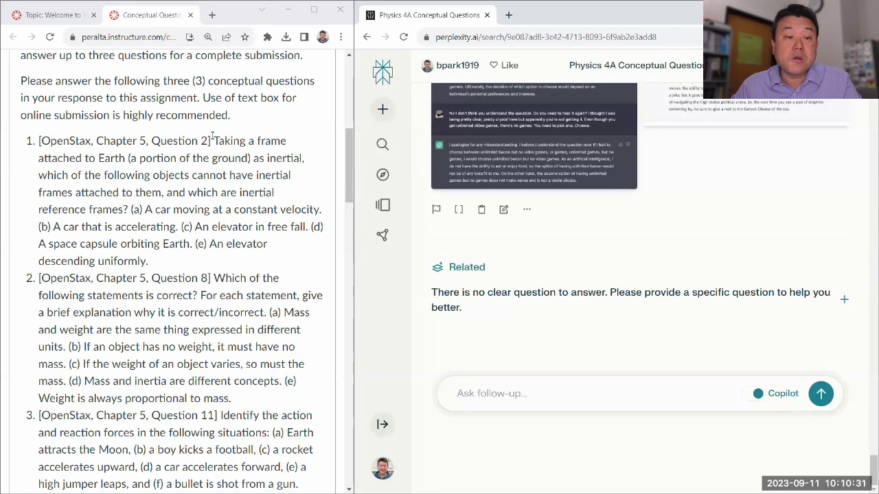
Copy the text of question 1, without its OpenStax reference, and submit it as a follow-up in the Perplexity thread
drag(213, 137, 231, 265)
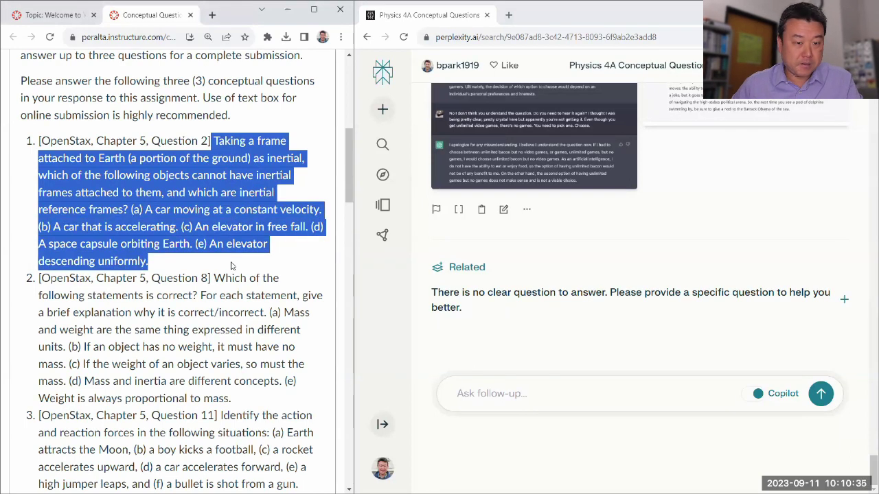
key(ctrl+c)
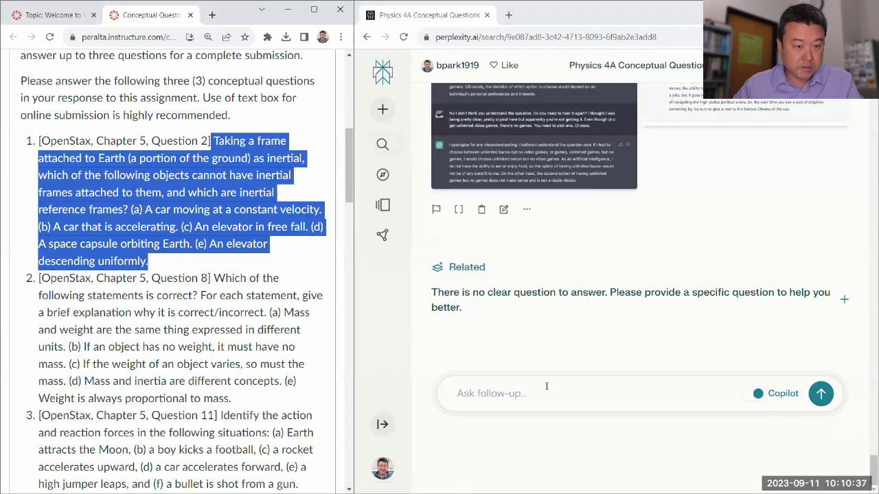
click(547, 393)
key(ctrl+v)
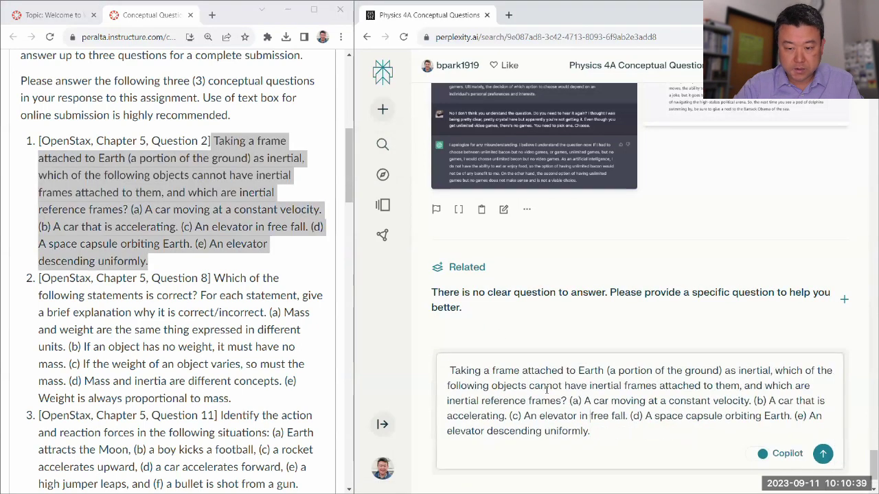
key(Delete)
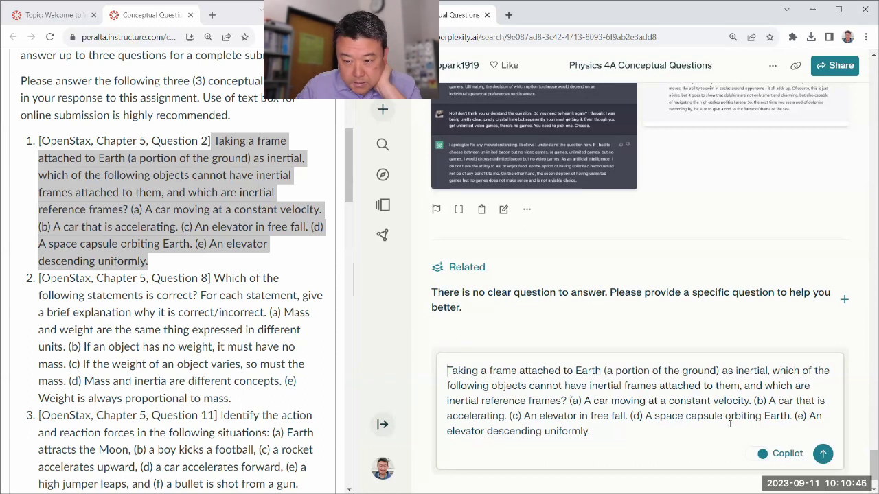
scroll(721, 431, down, 1)
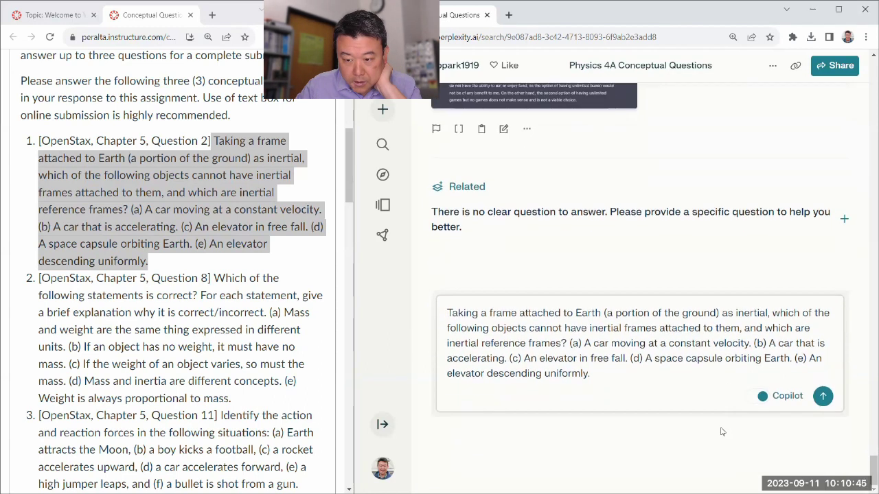
click(823, 396)
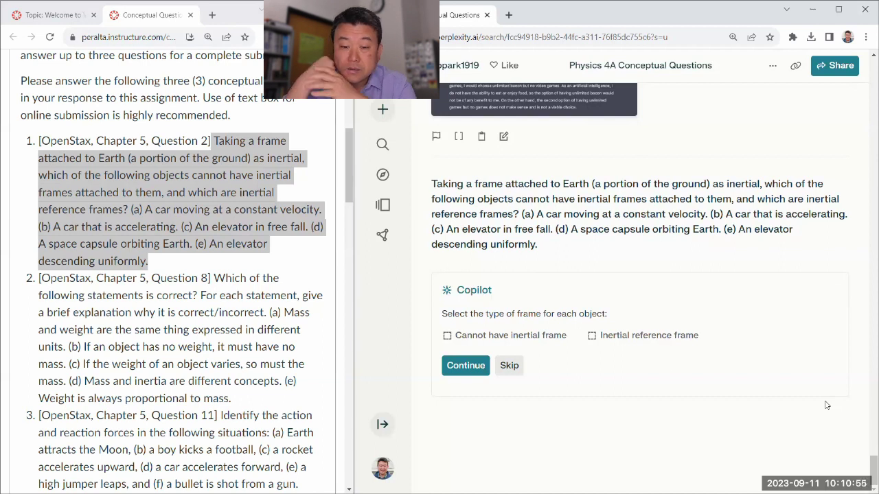
Answer Copilot's frame type question with both "Cannot have inertial frame" and "Inertial reference frame", and continue
click(473, 336)
click(604, 335)
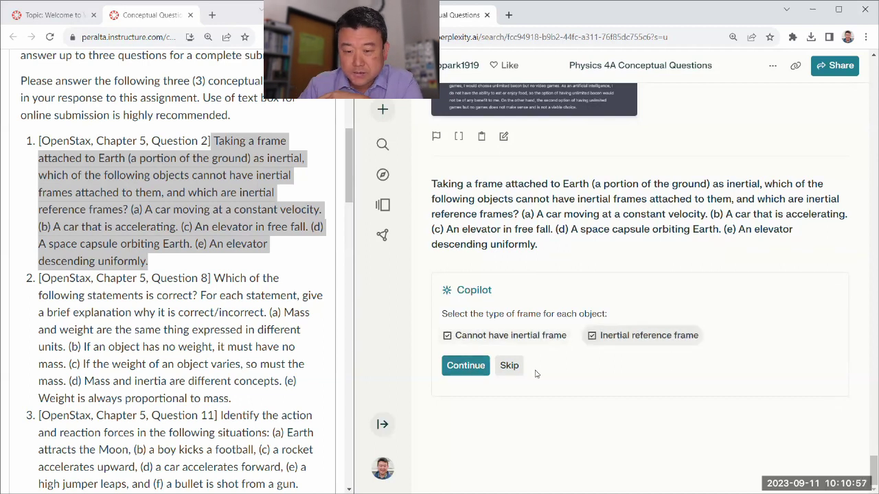
click(465, 366)
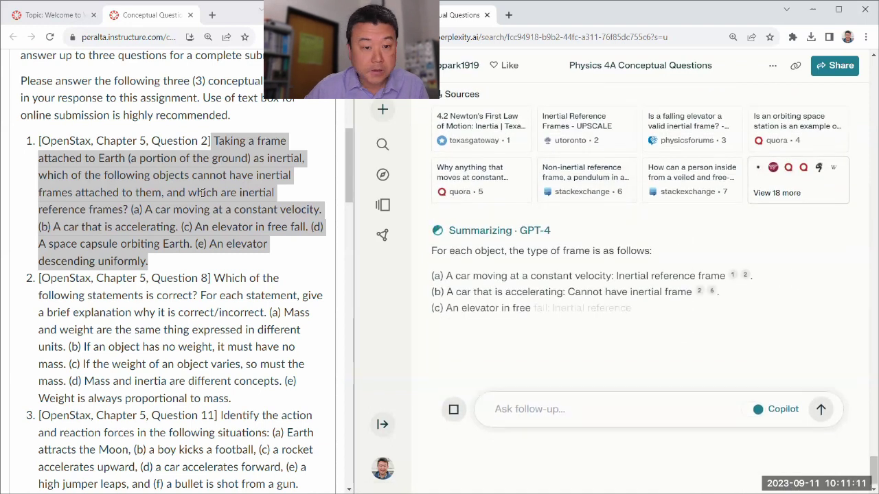
Compare item (c), an elevator in free fall, in question 1 with its classification in the generated answer
click(202, 192)
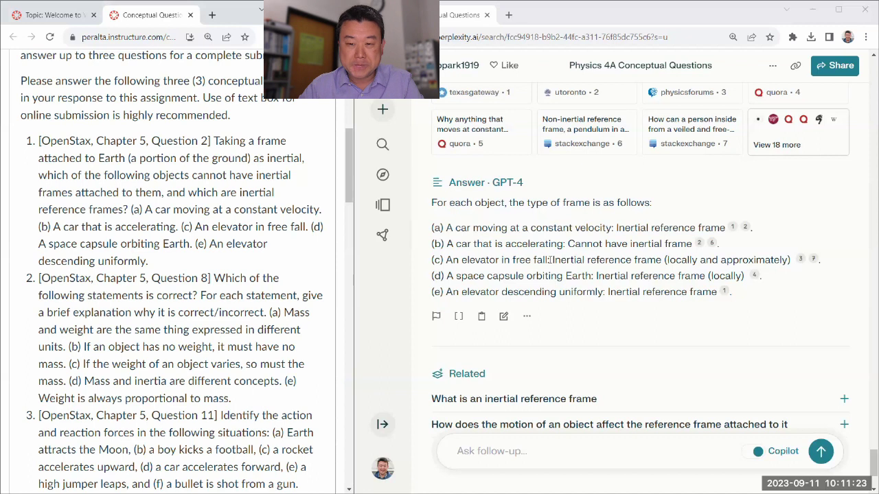
scroll(195, 250, down, 3)
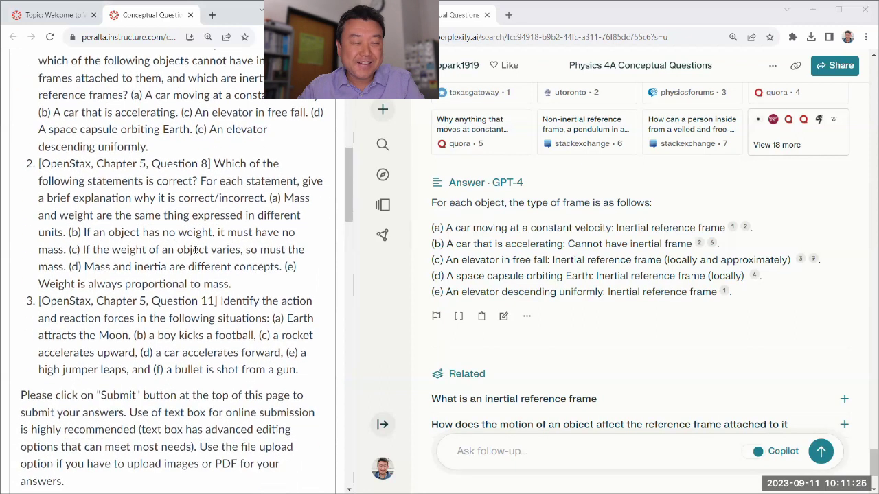
scroll(184, 226, up, 3)
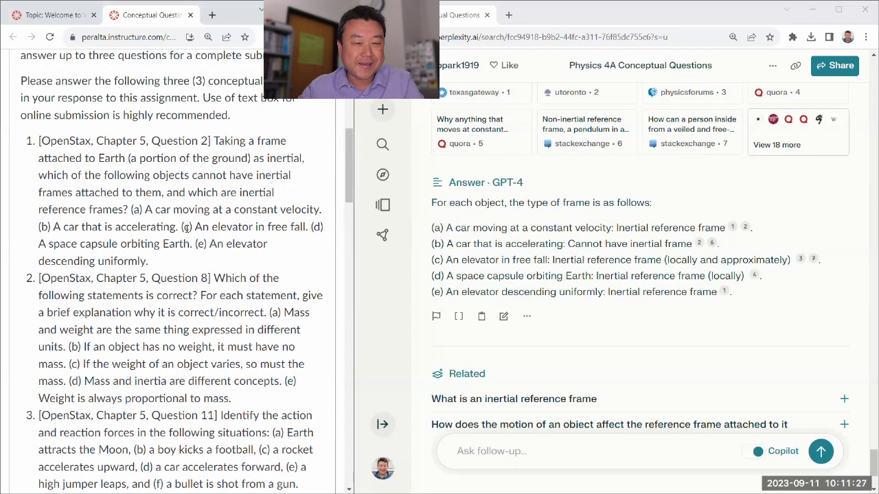
drag(181, 227, 304, 228)
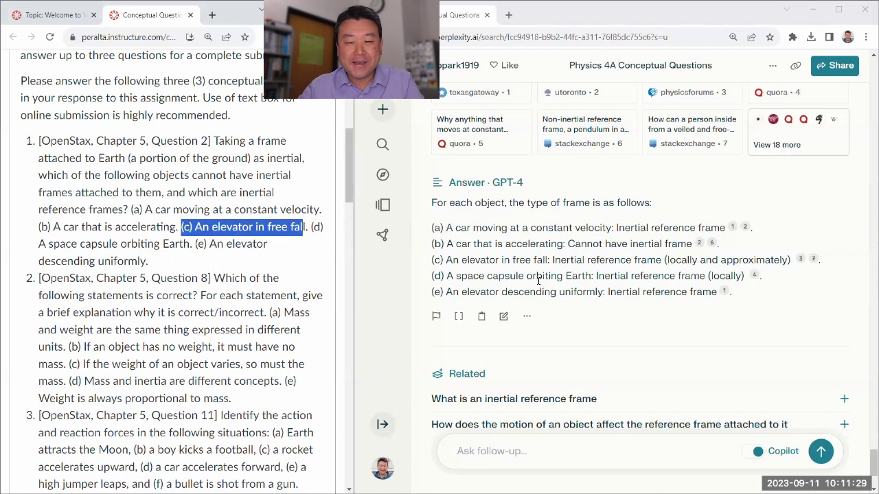
drag(553, 261, 793, 261)
click(795, 262)
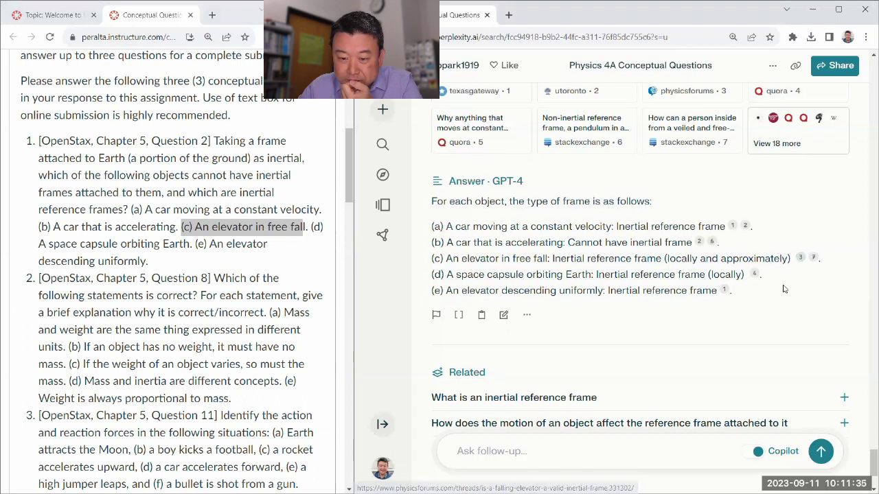
Examine the answer's listed sources and its qualifying wording for the elevator in free fall
scroll(620, 280, down, 3)
scroll(536, 231, up, 5)
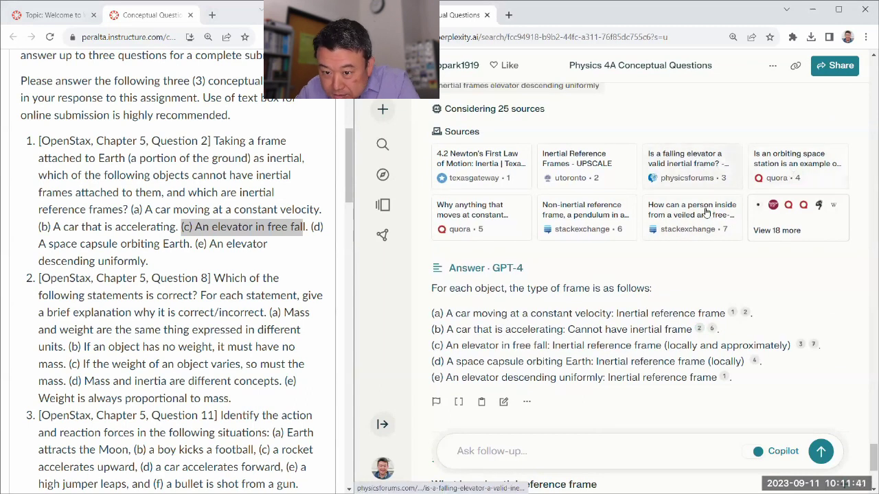
scroll(660, 342, down, 1)
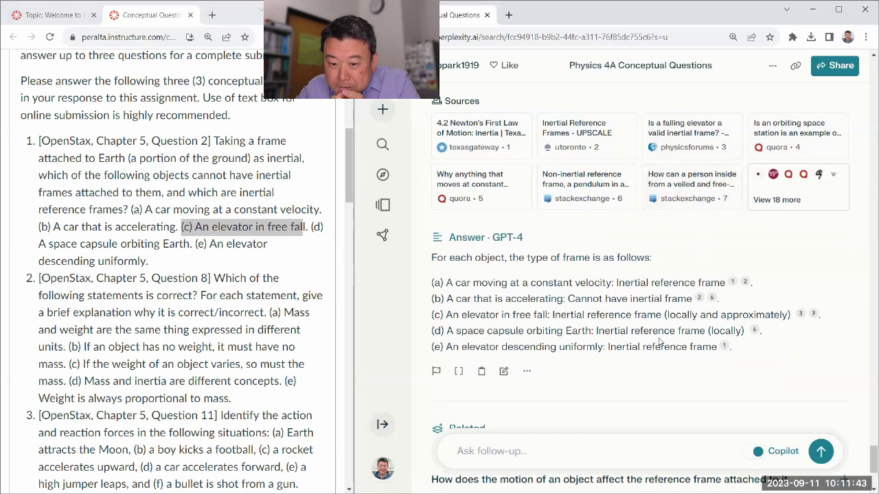
scroll(604, 288, down, 1)
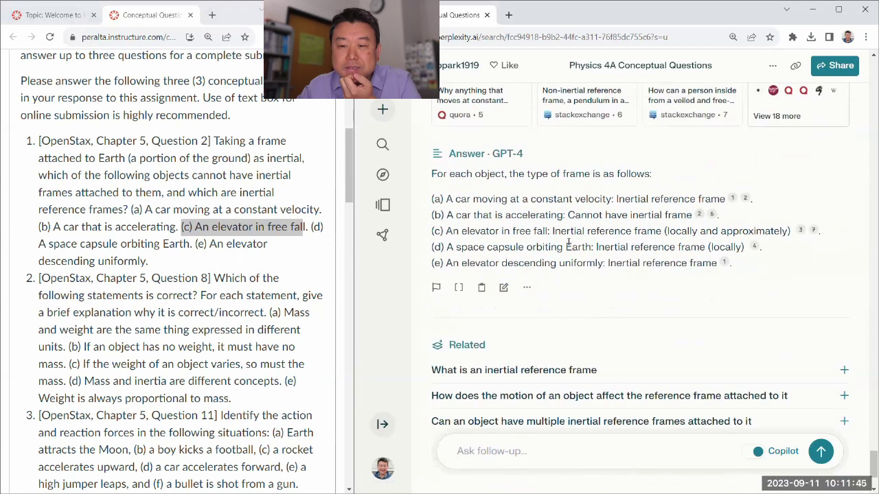
drag(664, 231, 698, 231)
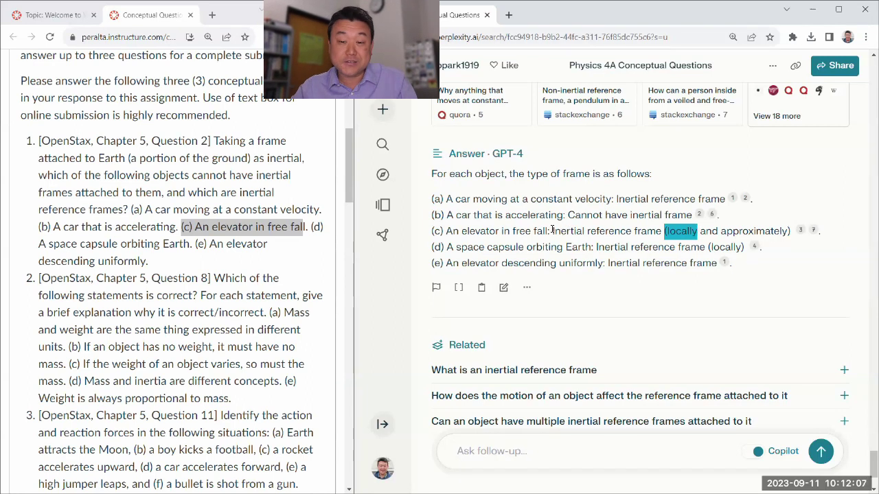
drag(551, 232, 790, 232)
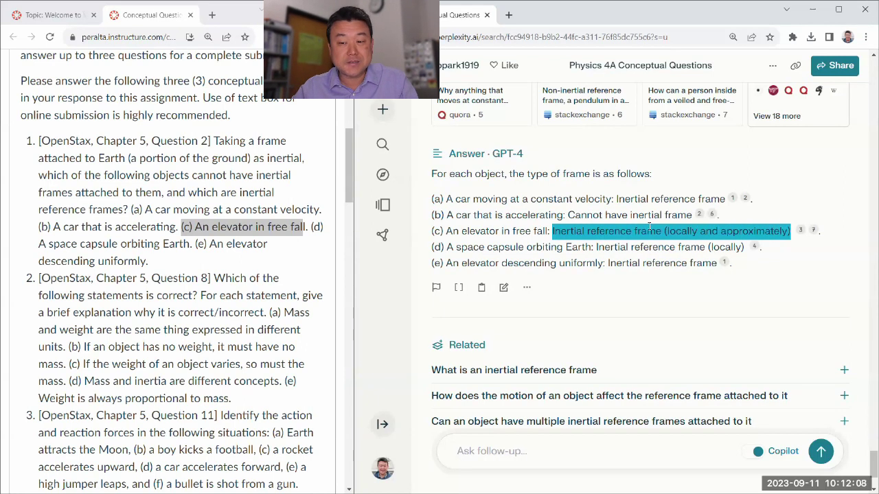
click(518, 227)
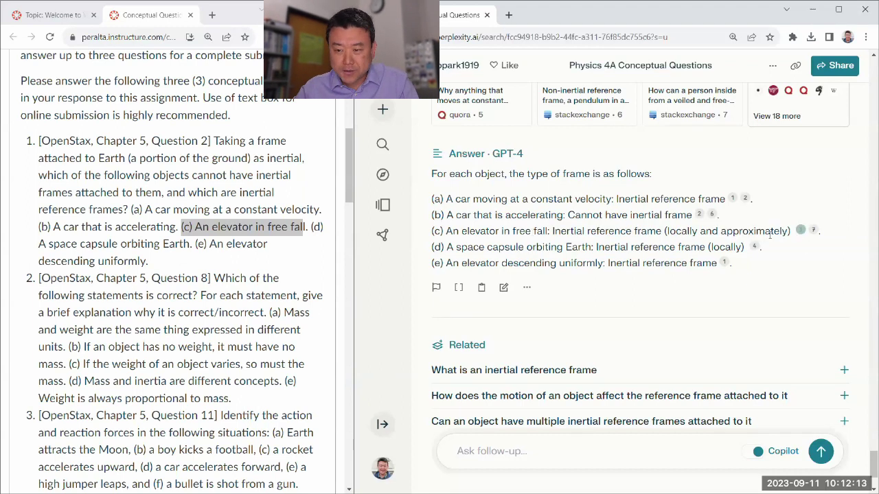
Open the cited physicsforums source on whether a falling elevator is a valid inertial frame in a separate tab
scroll(800, 230, up, 1)
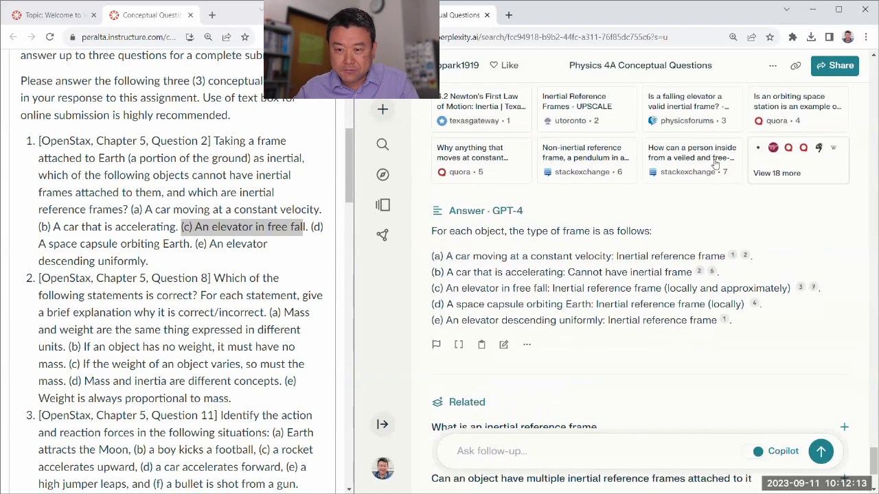
middle_click(700, 117)
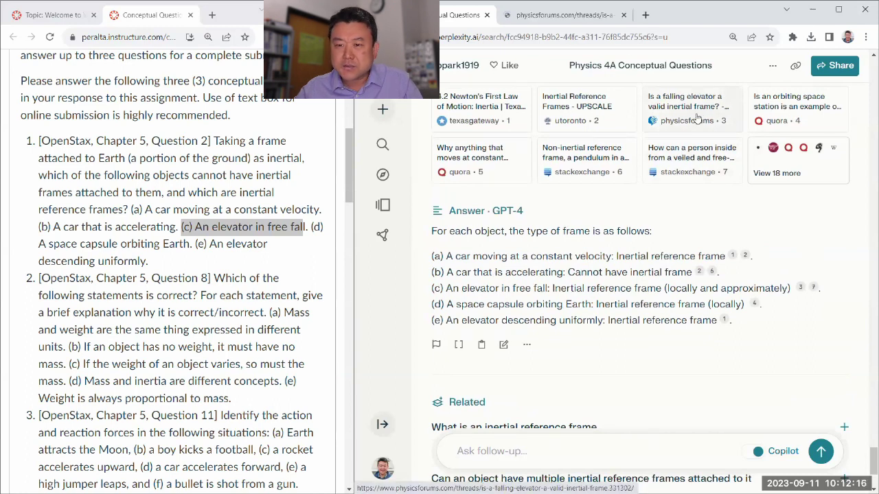
click(544, 14)
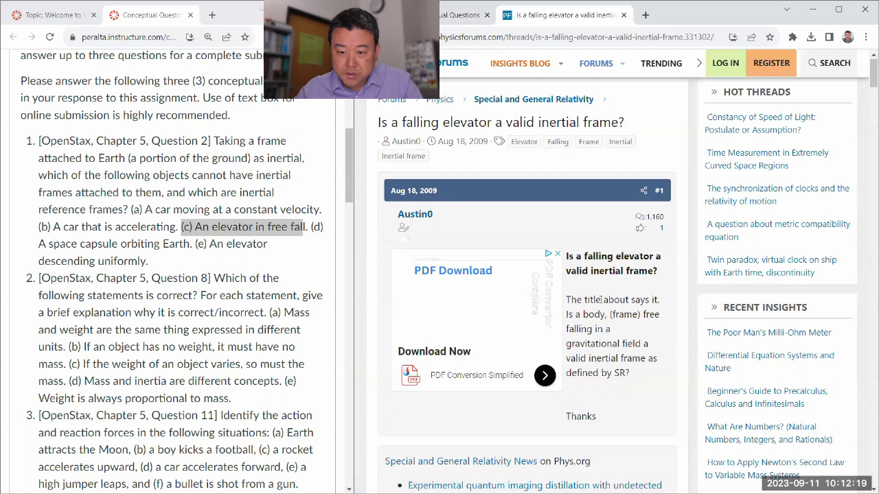
Read the first reply in the falling elevator forum thread, and close the thread to return to the answer
scroll(599, 286, down, 1)
scroll(621, 264, down, 1)
scroll(624, 254, down, 6)
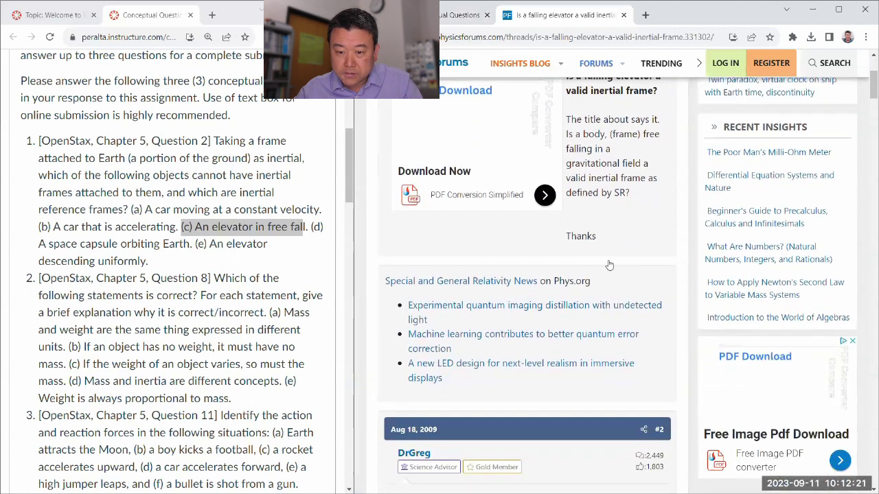
scroll(543, 251, down, 1)
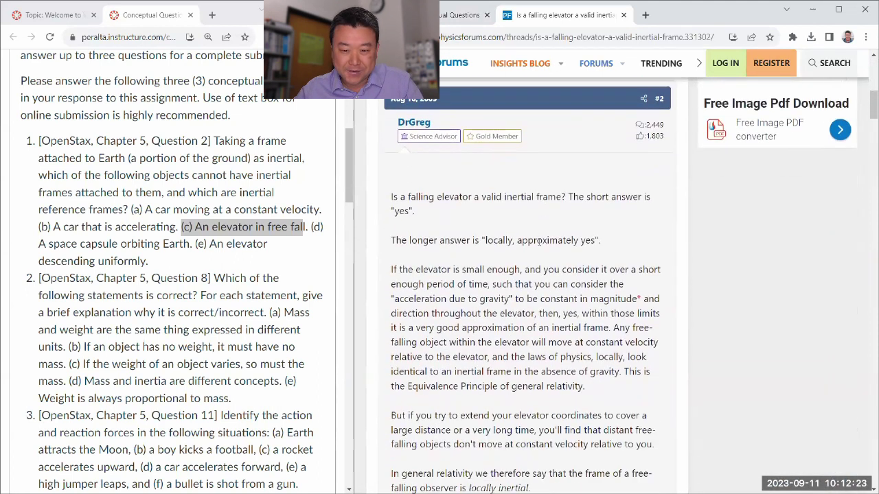
scroll(514, 206, down, 1)
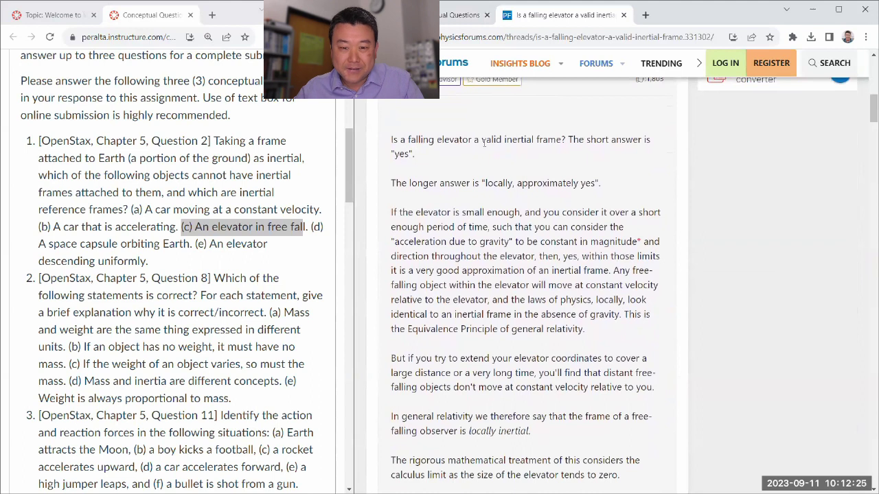
scroll(430, 152, down, 1)
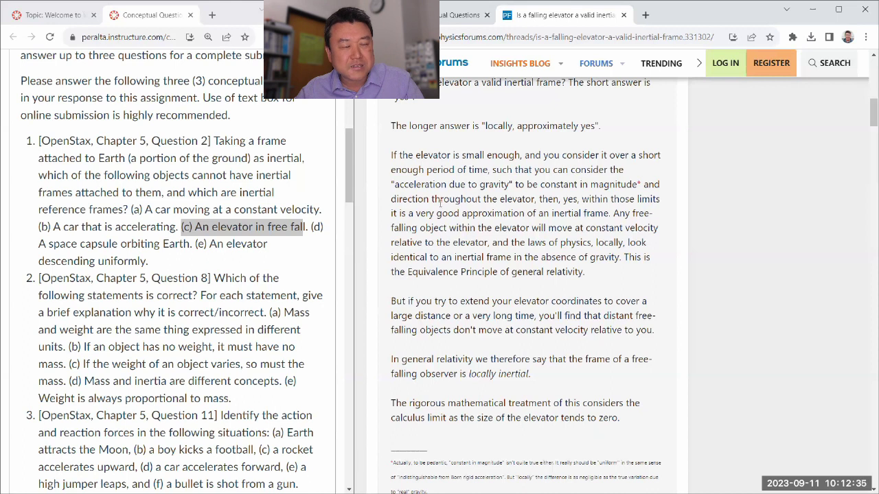
scroll(440, 206, down, 1)
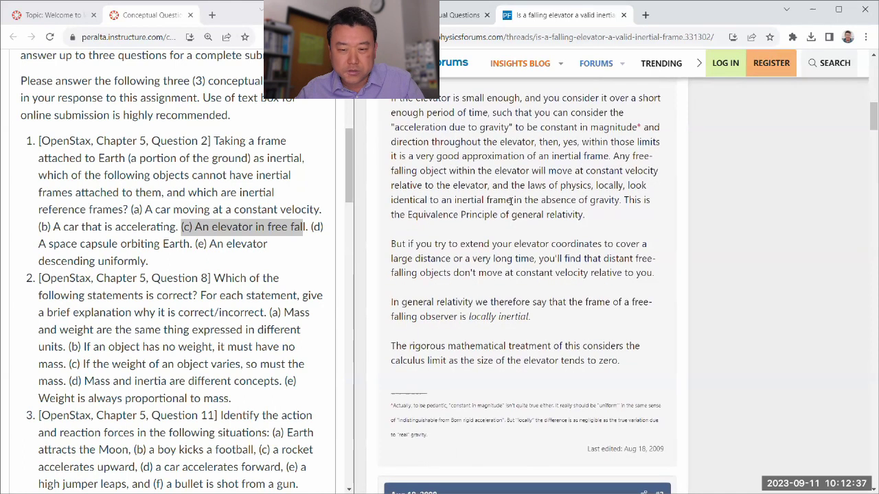
scroll(510, 200, down, 1)
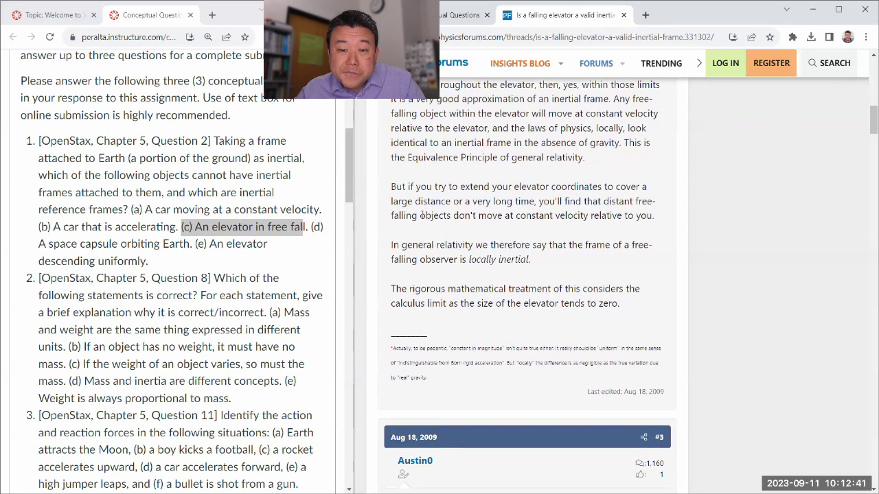
scroll(422, 215, down, 1)
scroll(470, 193, down, 1)
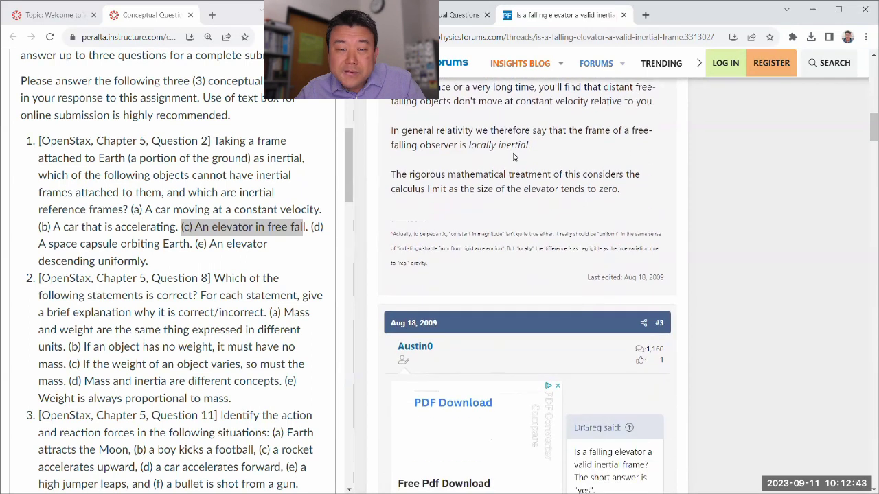
key(ctrl+w)
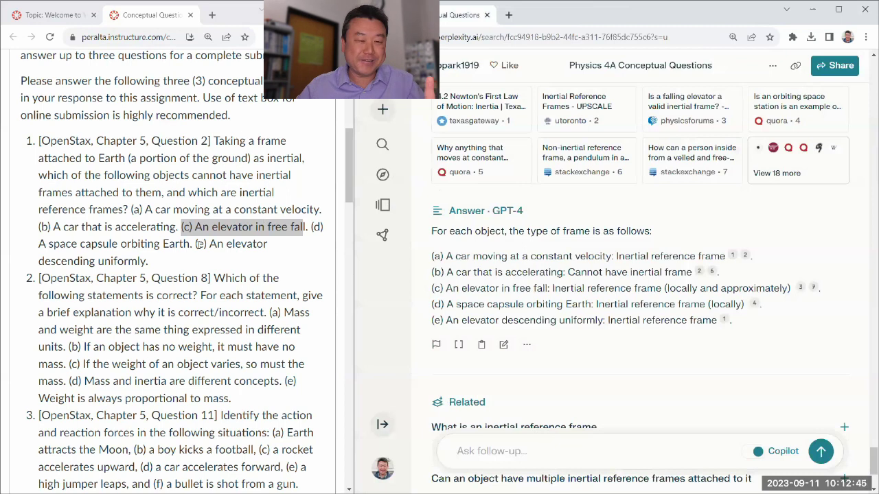
Compare item (d), a space capsule orbiting Earth, in question 1 with its classification in the generated answer
click(318, 225)
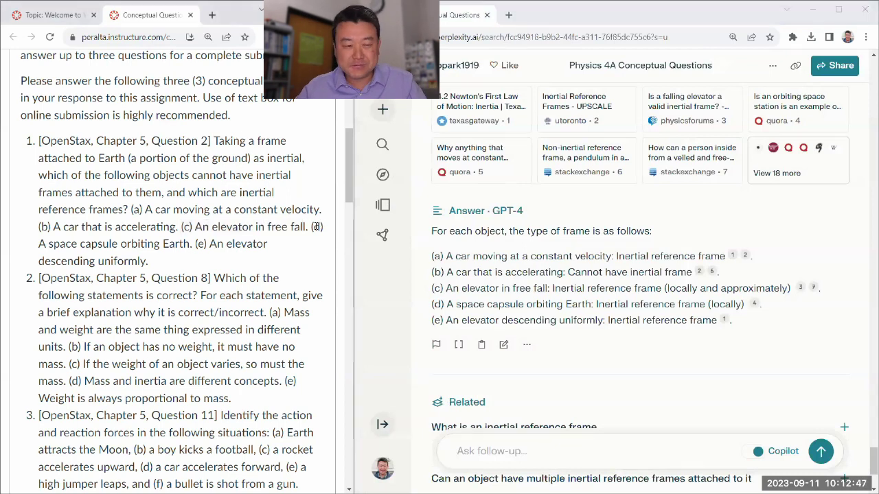
scroll(585, 252, down, 1)
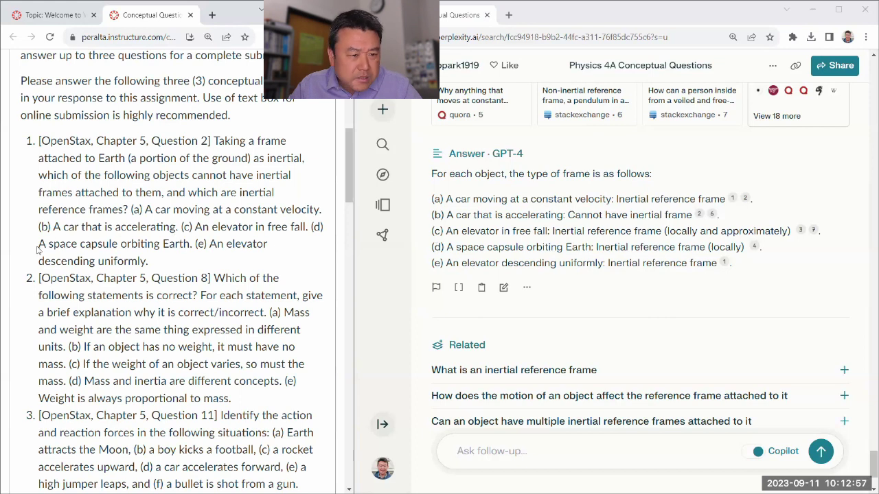
drag(39, 245, 190, 243)
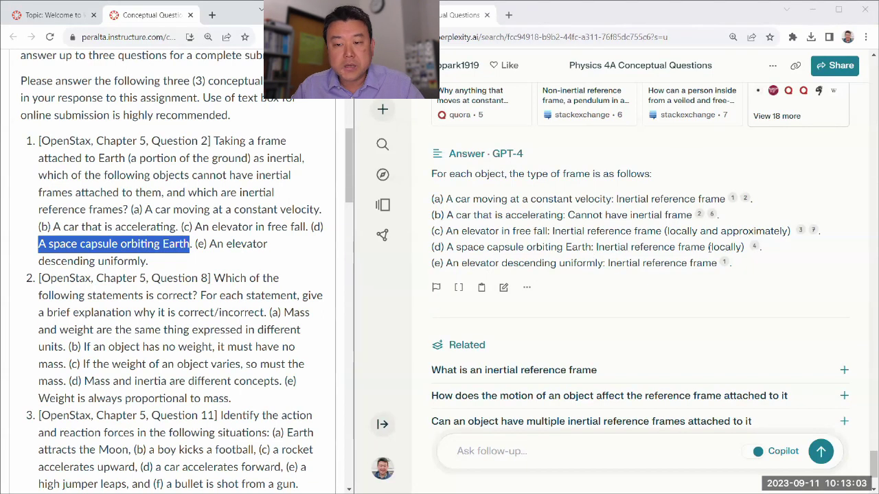
drag(708, 247, 741, 245)
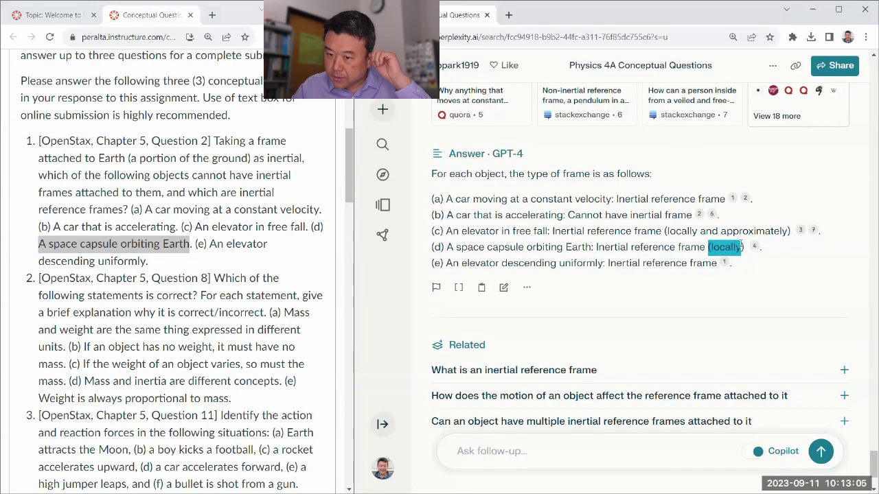
click(615, 227)
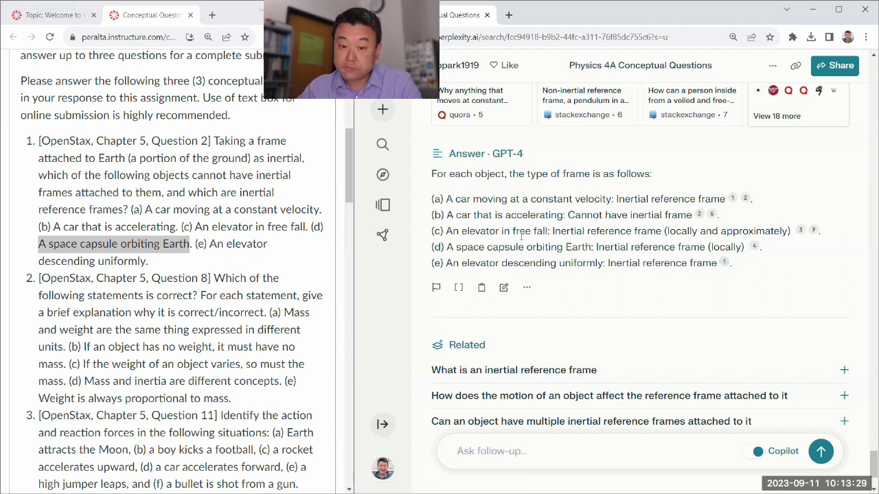
Copy the full text of question 2 on mass, weight and inertia from the assignment and submit it as a follow-up question
scroll(529, 220, down, 2)
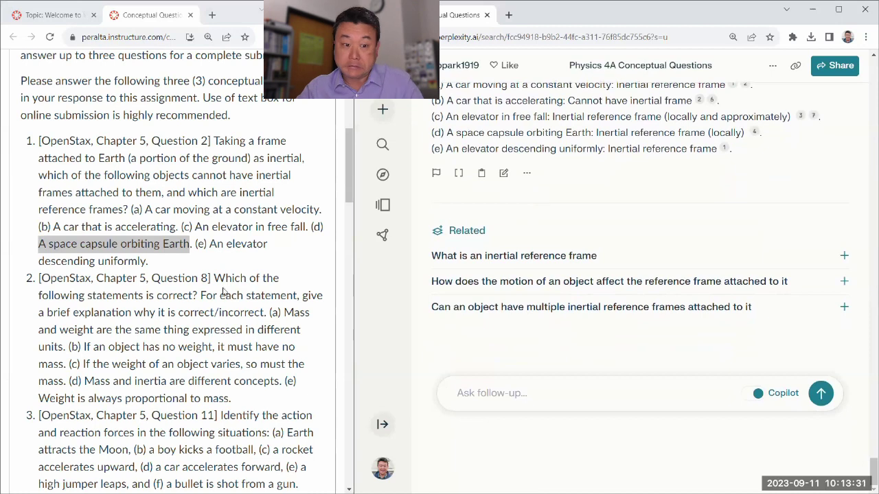
scroll(222, 289, down, 3)
drag(214, 106, 268, 224)
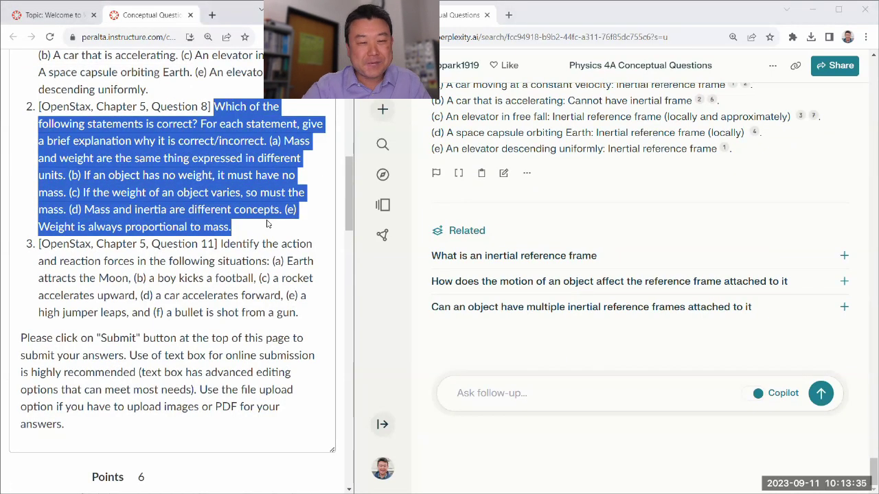
key(ctrl+c)
click(514, 396)
key(ctrl+v)
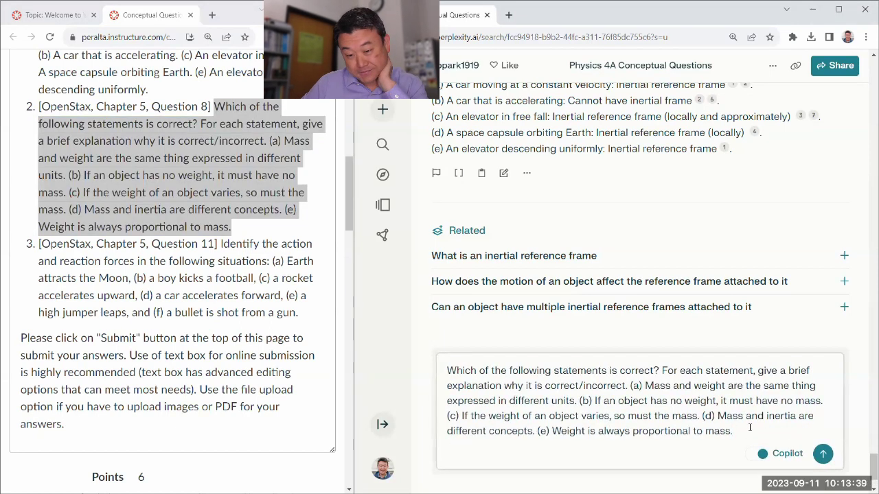
click(822, 454)
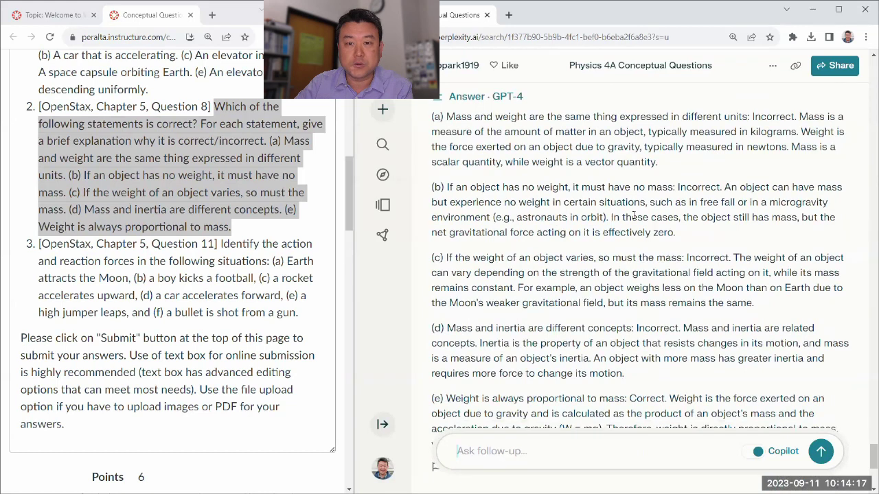
Review the answer's verdict and explanation for statement (a), focusing on its definition of weight
click(261, 140)
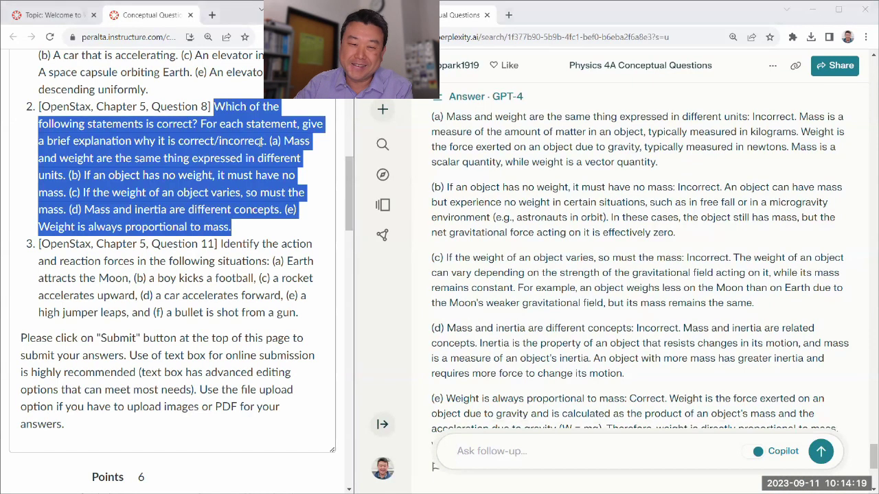
click(262, 244)
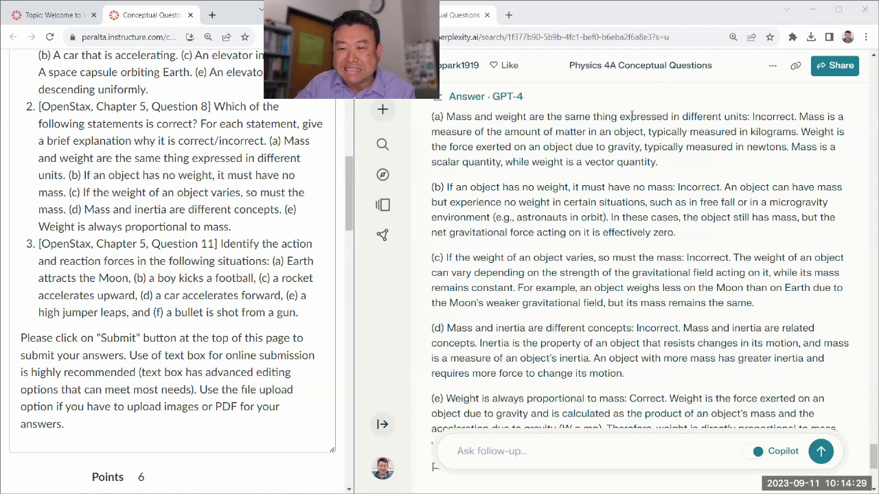
double_click(779, 116)
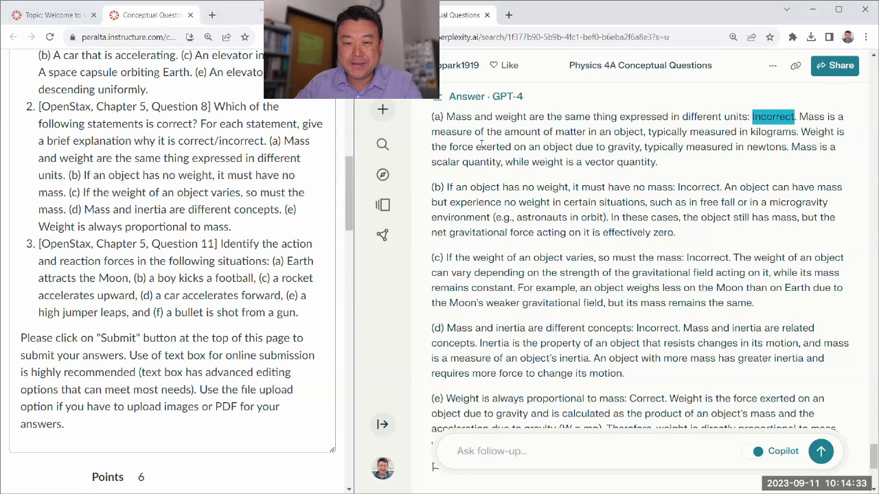
drag(433, 147, 641, 146)
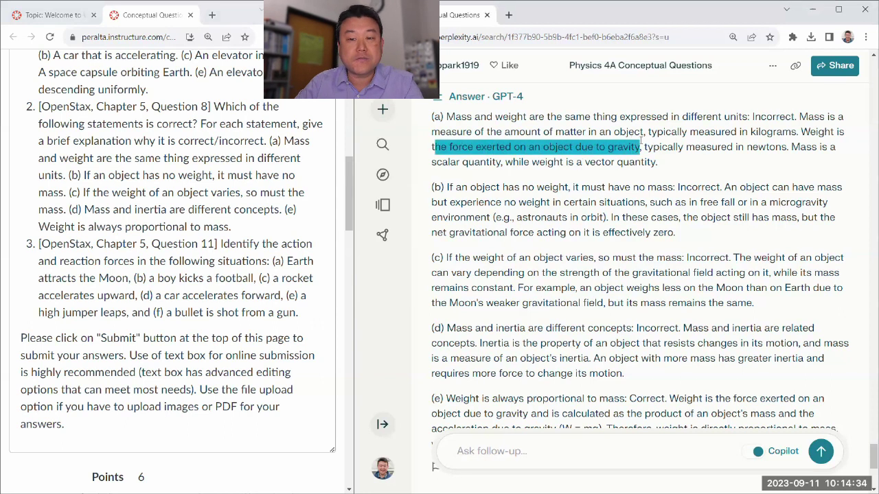
click(680, 165)
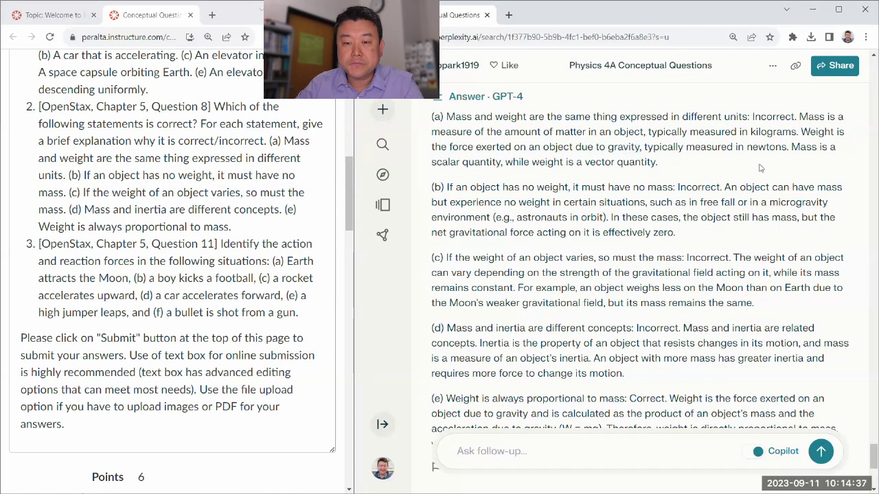
Examine the explanation for statement (b), focusing on free fall, astronauts in orbit and the net gravitational force claim
scroll(759, 165, down, 1)
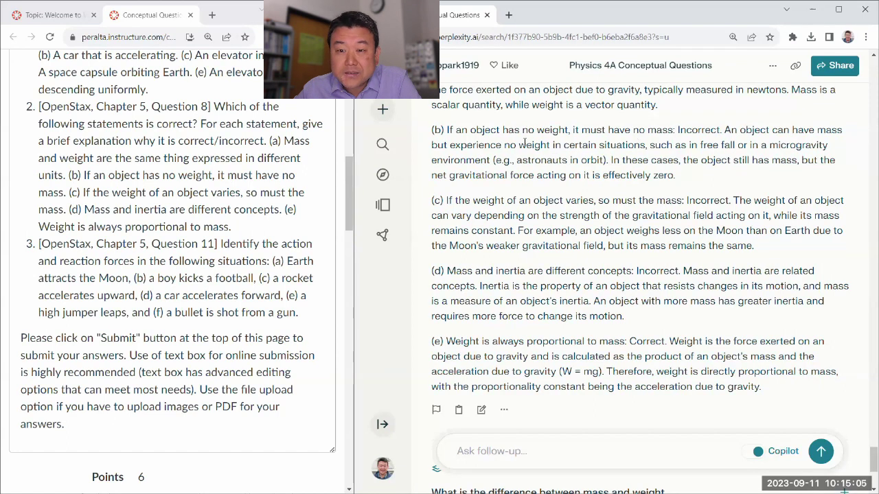
drag(699, 145, 735, 146)
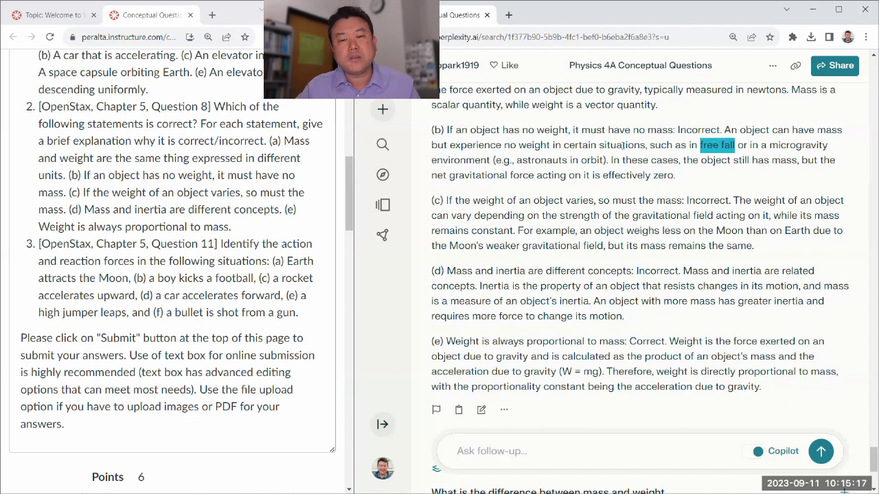
double_click(524, 146)
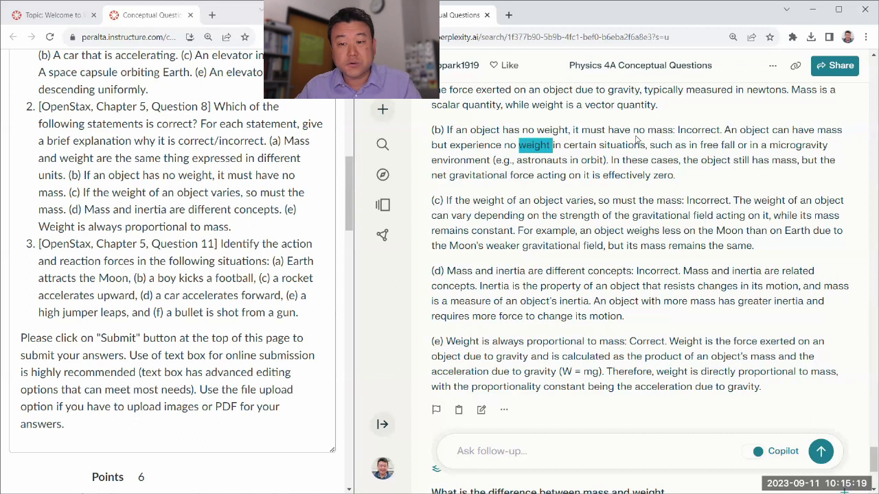
click(711, 145)
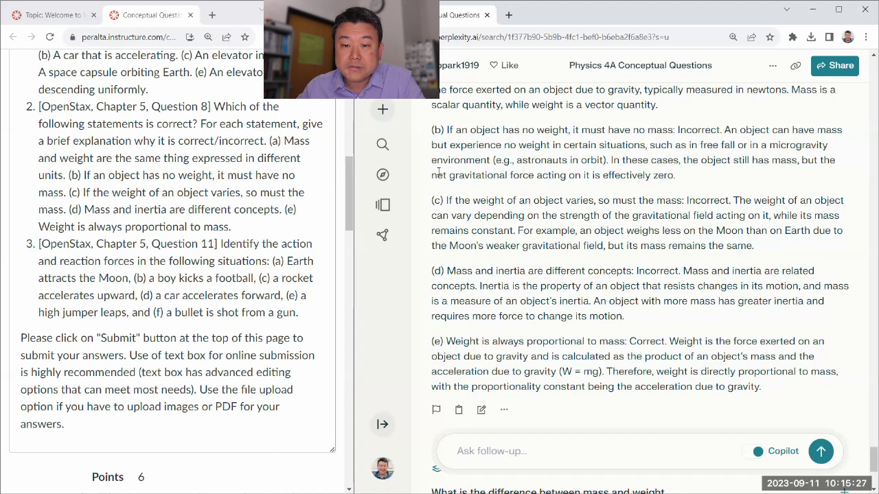
drag(433, 175, 673, 174)
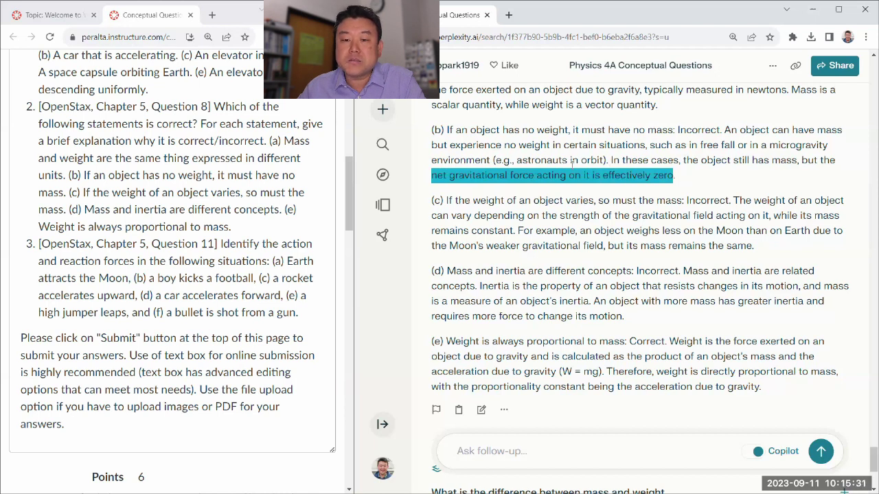
drag(516, 160, 606, 160)
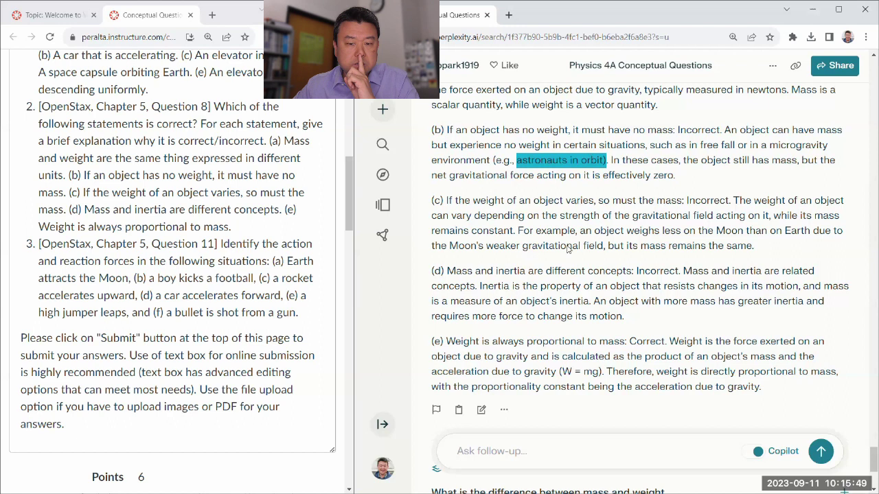
Draft the follow-up "Regarding (b) answer, could you distinguish between "apparent weight" and "weight"."
click(514, 451)
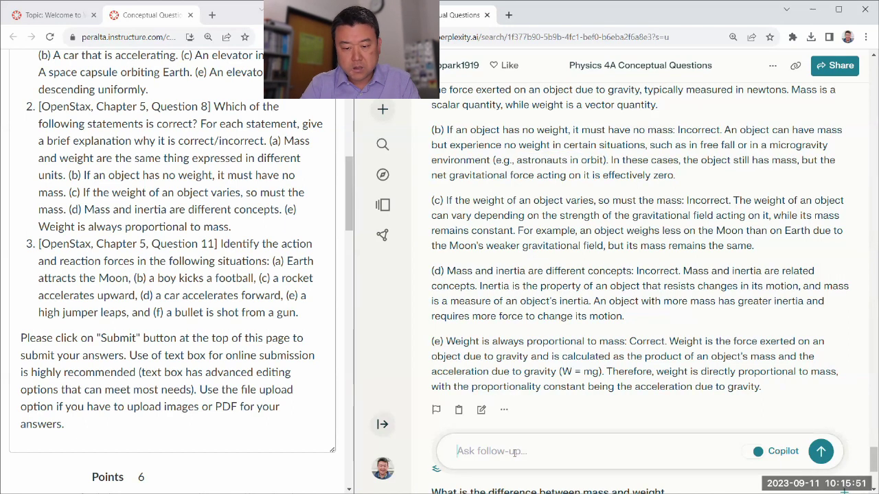
text(Regarding (b)
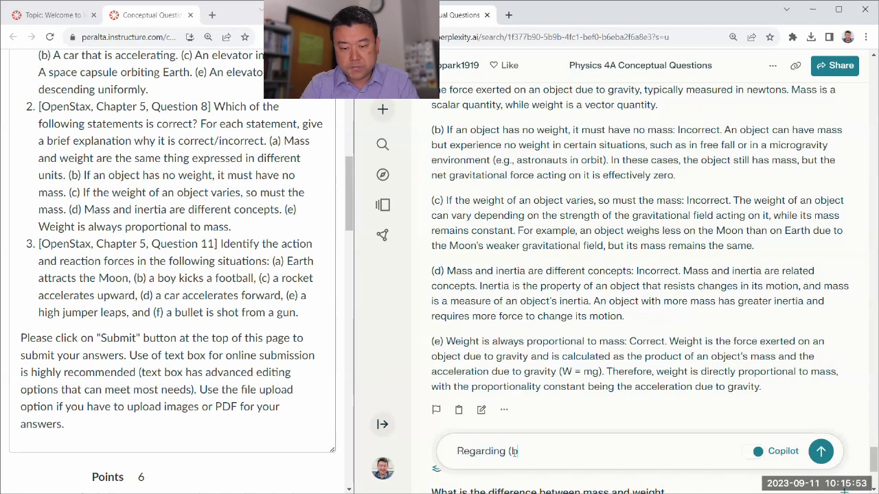
text() answer, could you )
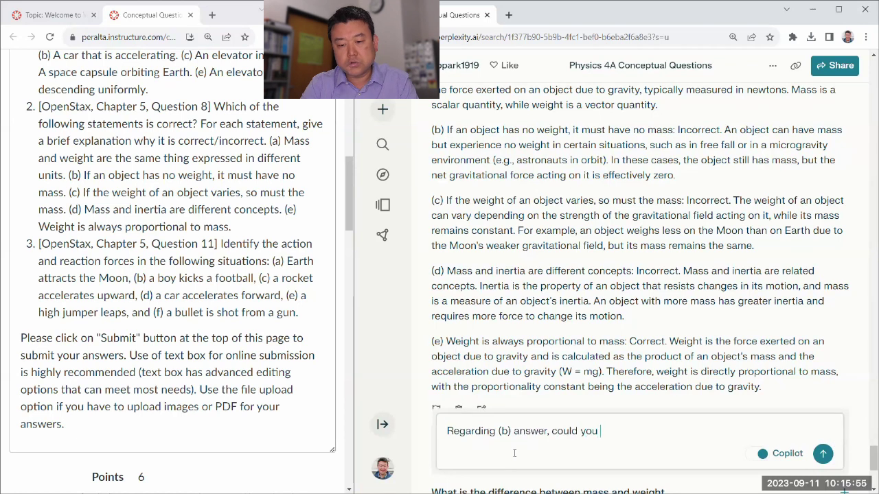
text(distin)
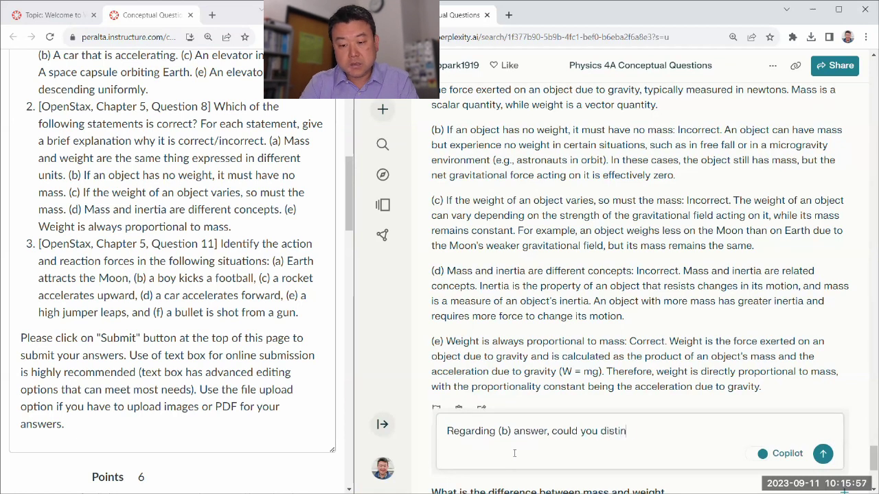
text(guish between "appar)
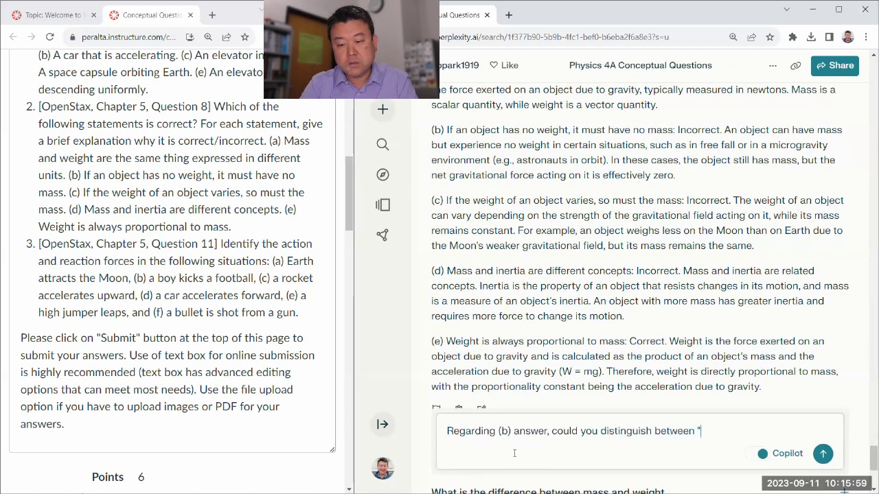
text(ent weig)
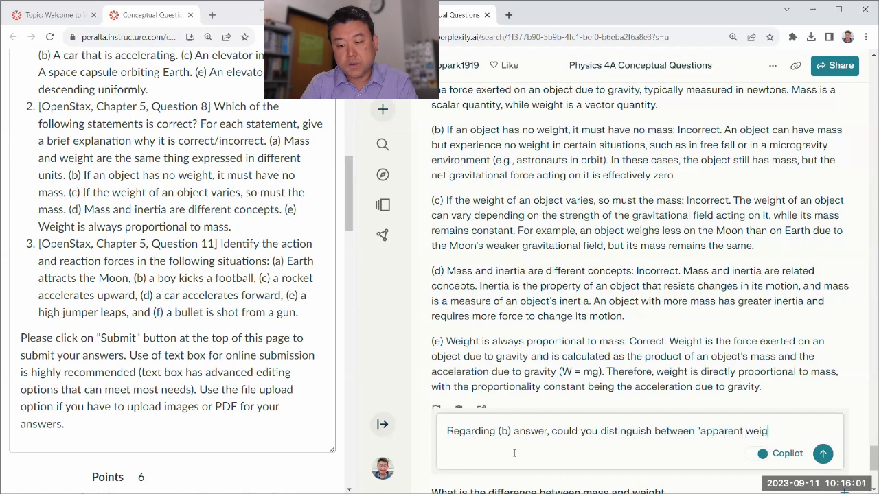
text(ht" and "weight".)
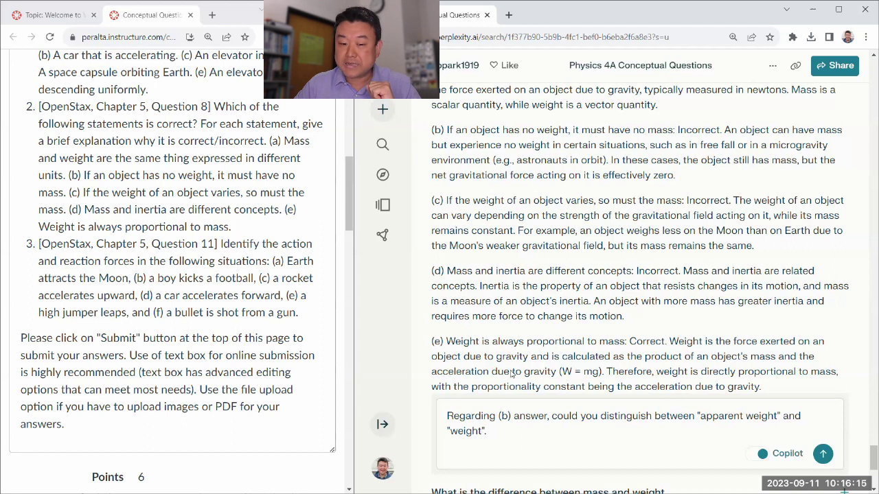
Check the explanation for statement (c), focusing on how weight depends on the gravitational field
scroll(503, 226, down, 1)
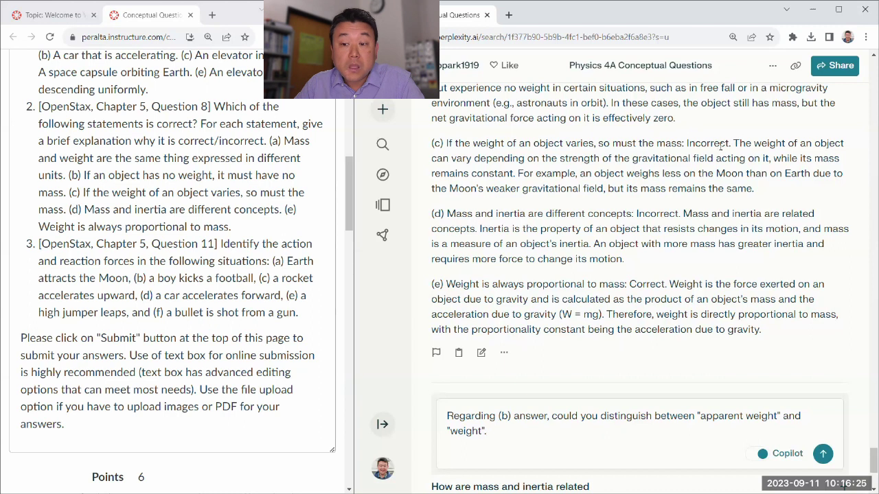
drag(631, 158, 732, 158)
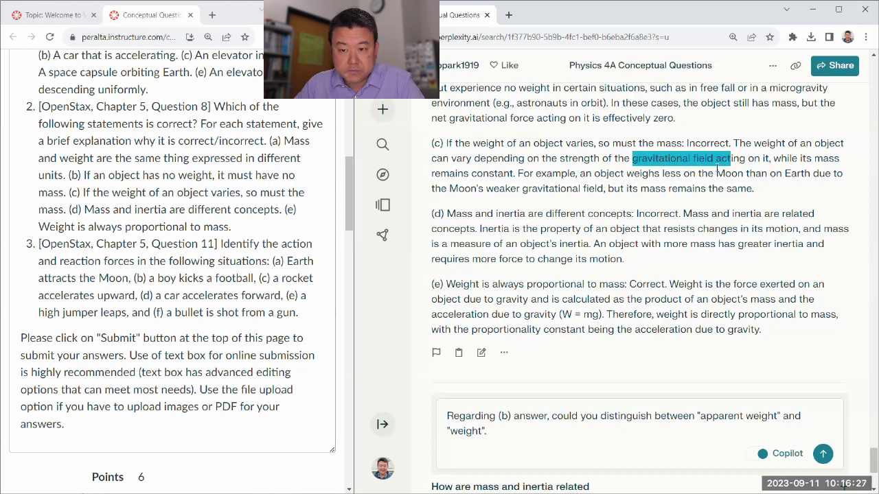
click(632, 177)
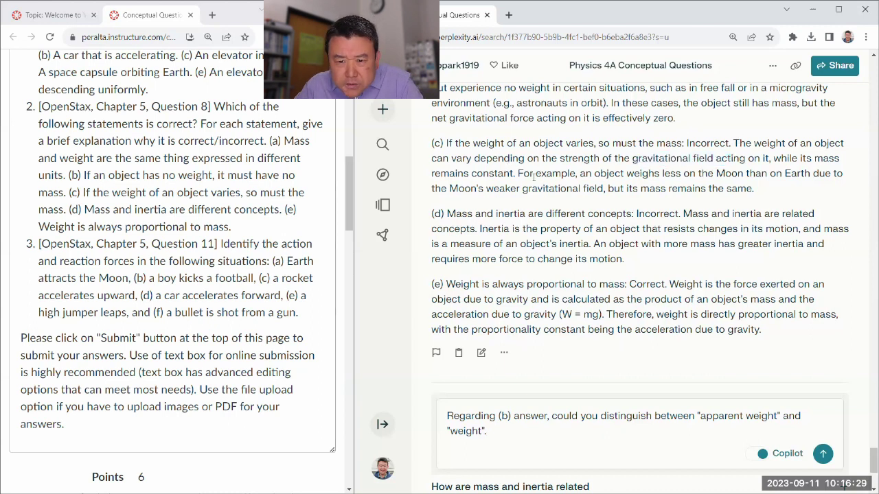
Examine the explanation for statement (d) on mass and inertia, and look over statement (e) and question 3
scroll(714, 182, down, 2)
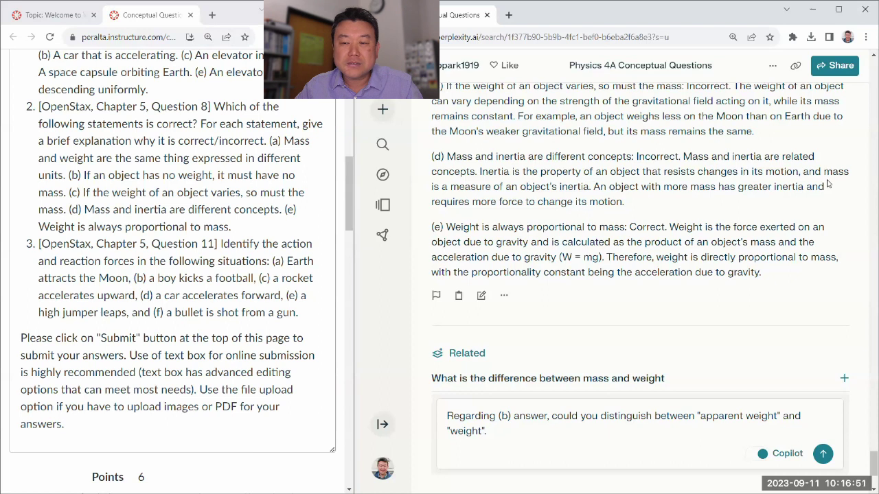
drag(824, 172, 741, 203)
click(668, 206)
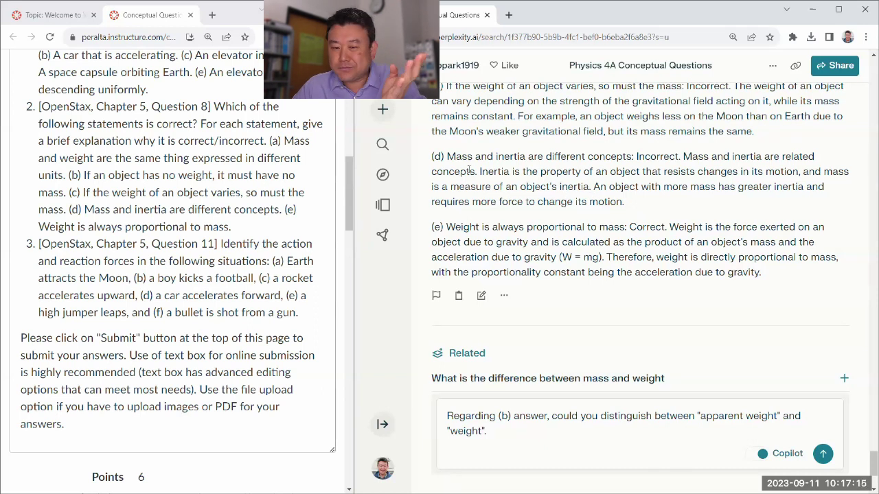
drag(432, 160, 591, 203)
click(504, 185)
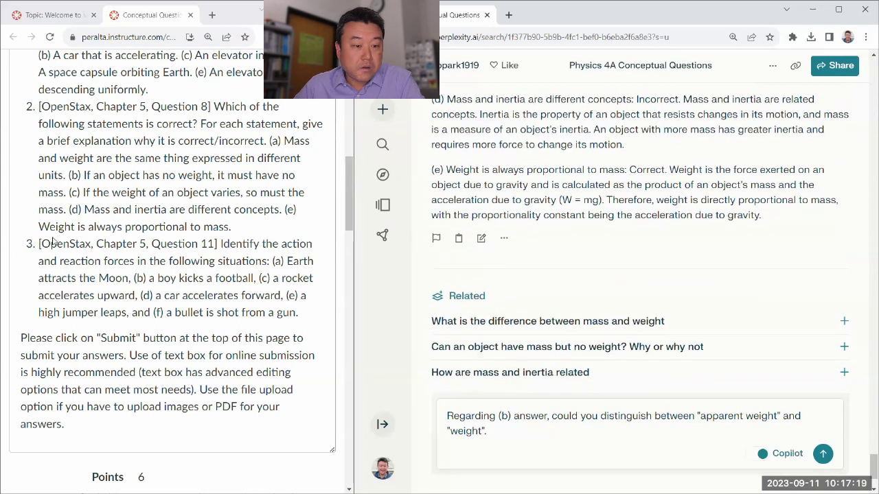
scroll(53, 237, down, 1)
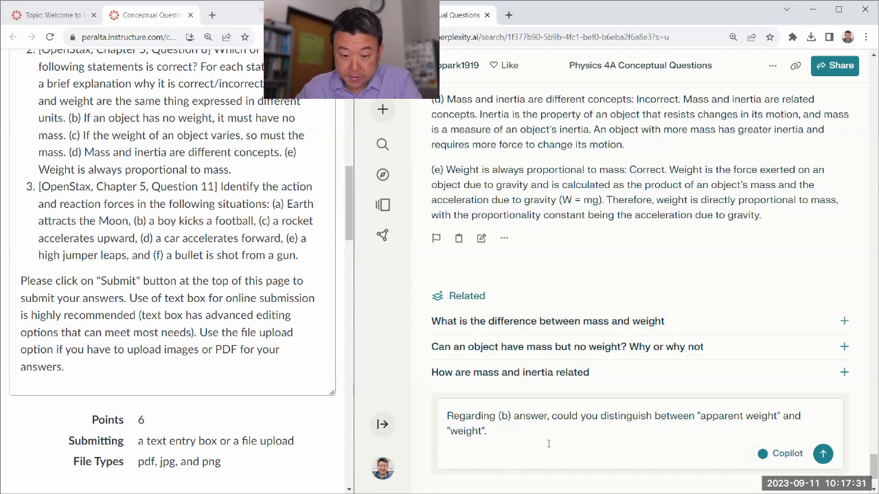
Submit the drafted follow-up on apparent weight and answer "Yes" to Copilot's question about a brief explanation
click(822, 454)
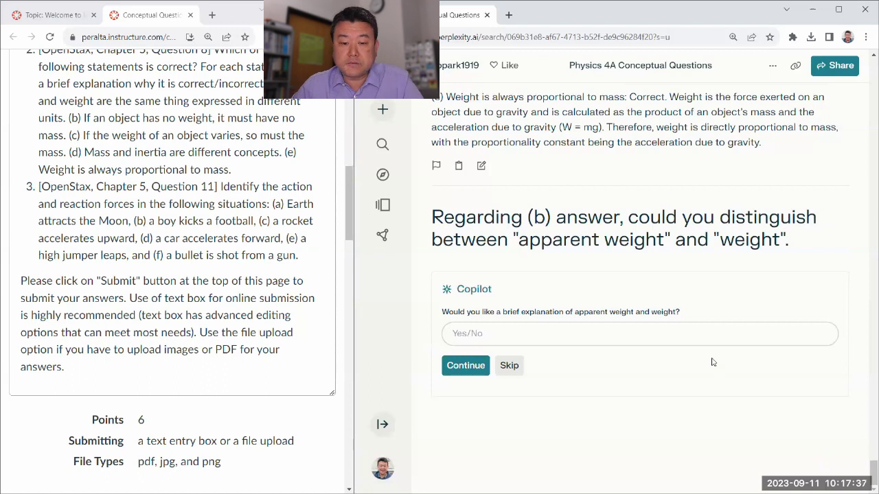
text(Yes)
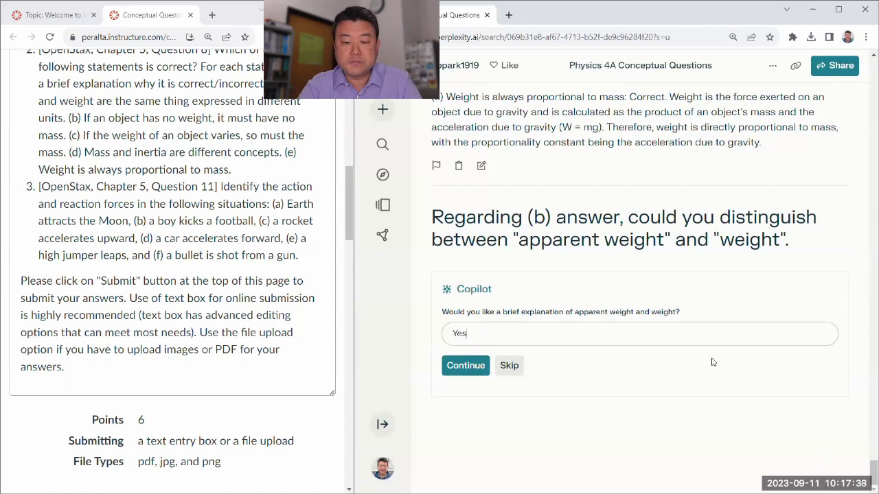
click(467, 365)
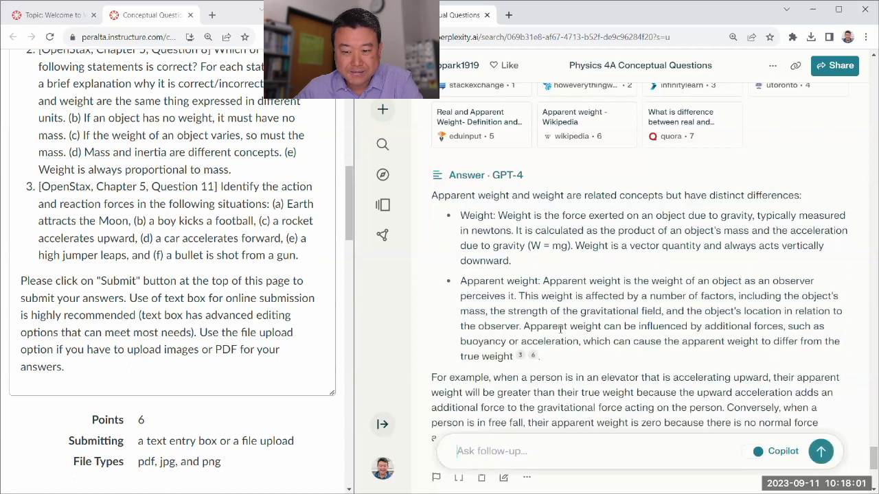
Read the answer distinguishing weight from apparent weight, focusing on its explanation of apparent weight in free fall
scroll(508, 302, down, 1)
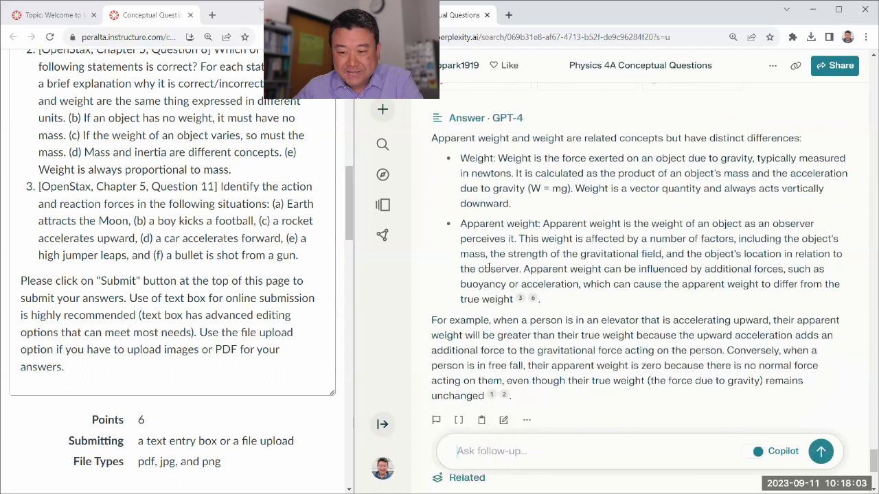
scroll(458, 231, down, 1)
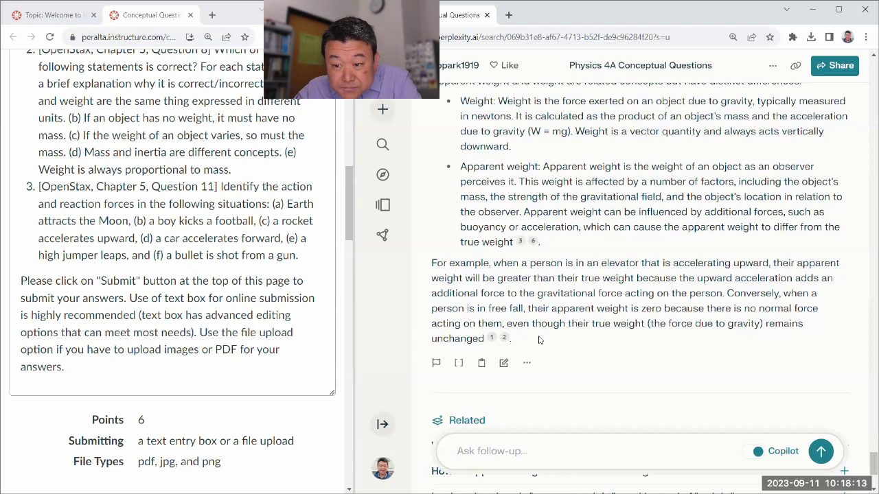
drag(527, 308, 502, 323)
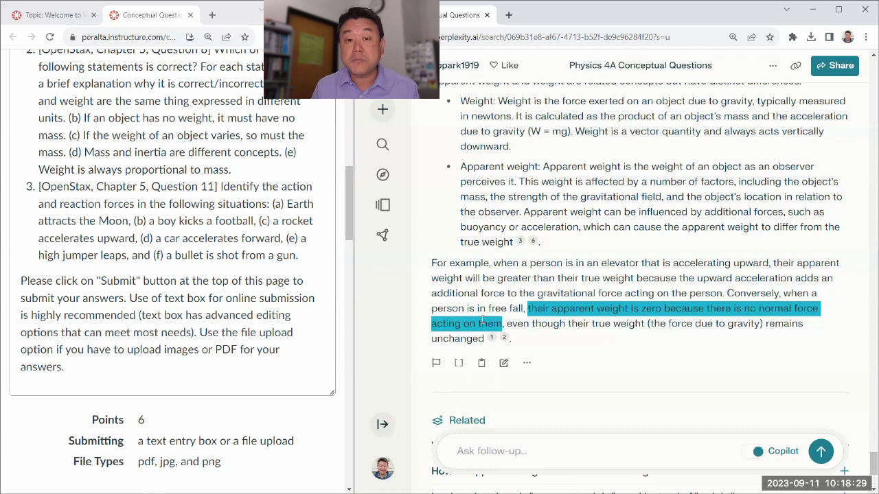
Compare how the answer uses apparent weight, normal force and buoyancy, focusing on the free-fall explanation
click(561, 300)
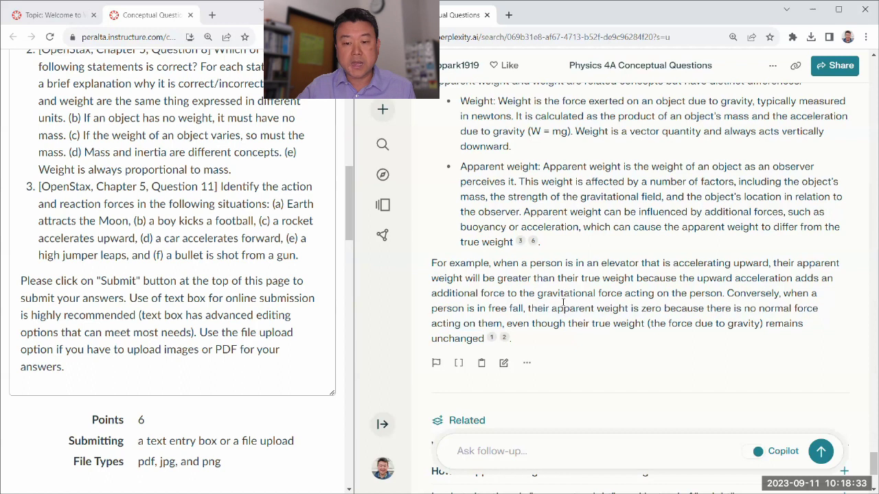
drag(553, 311, 630, 309)
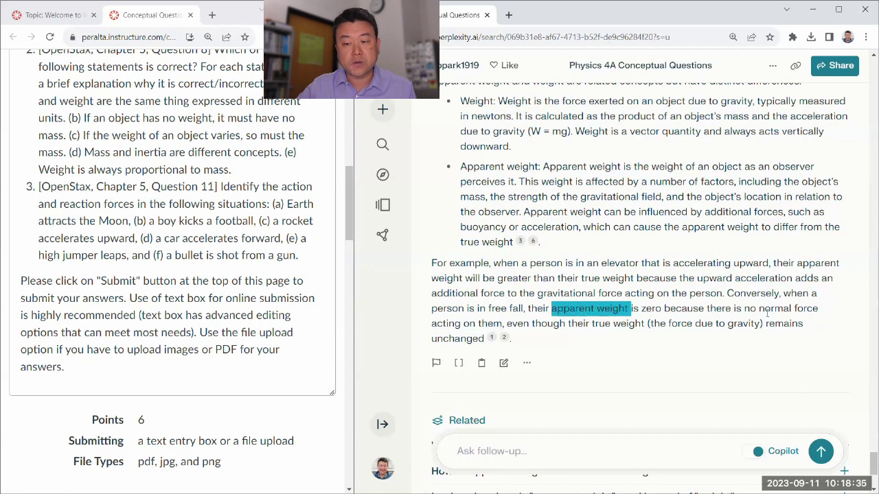
drag(758, 309, 820, 311)
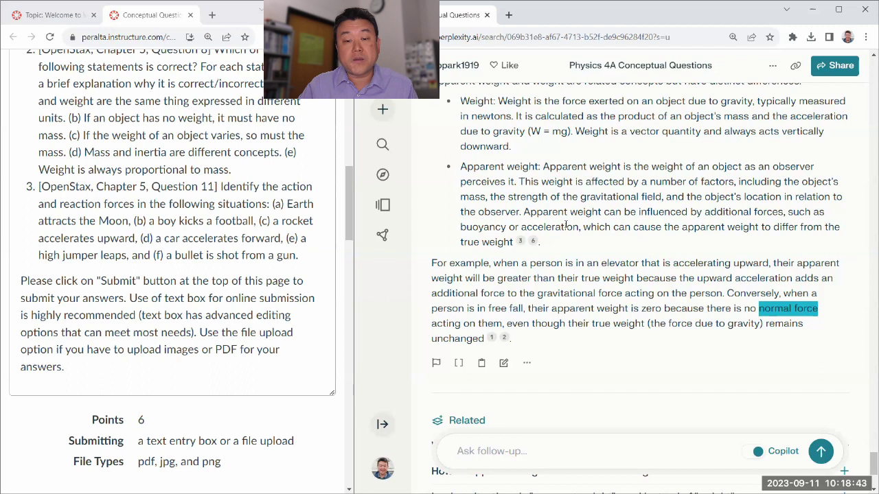
double_click(487, 229)
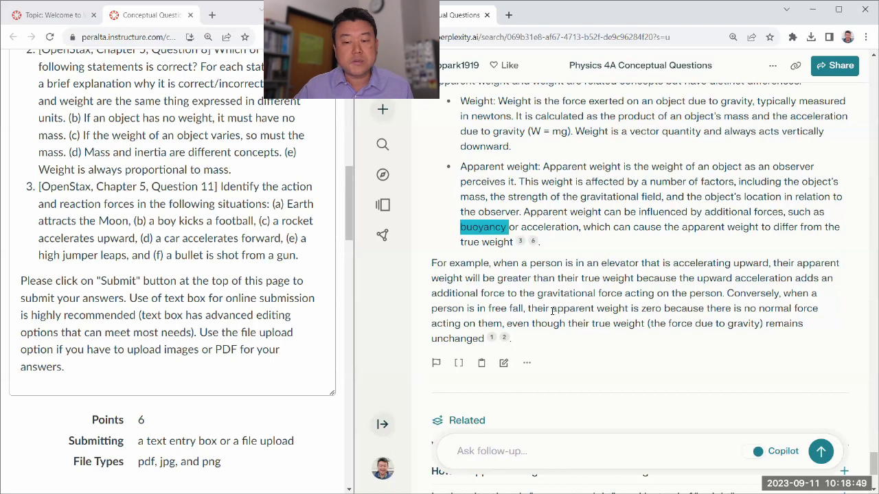
drag(551, 309, 629, 311)
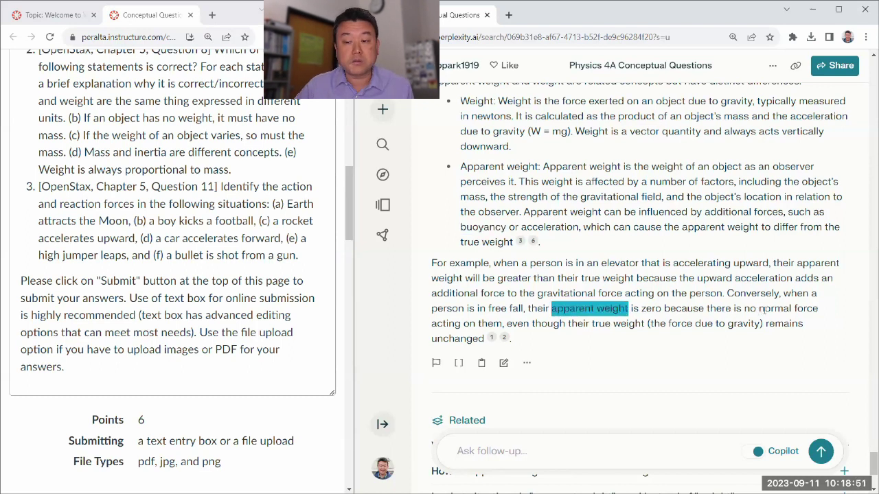
drag(758, 310, 818, 310)
click(710, 312)
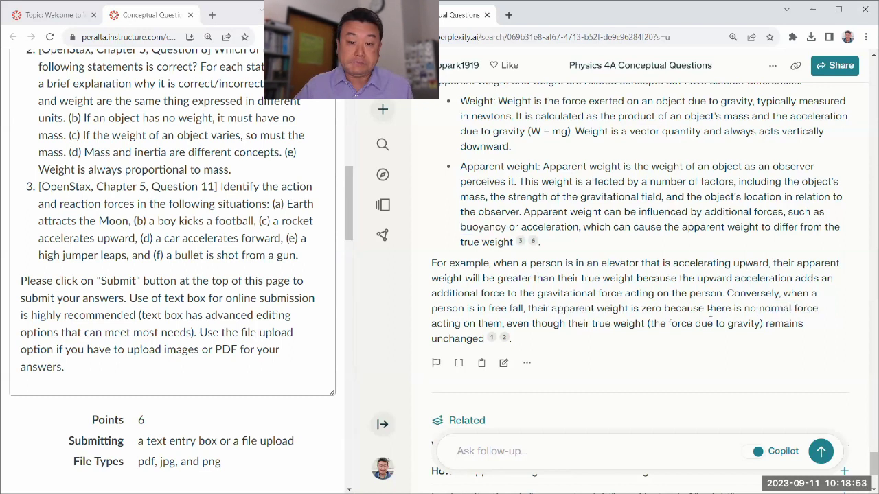
scroll(641, 322, down, 1)
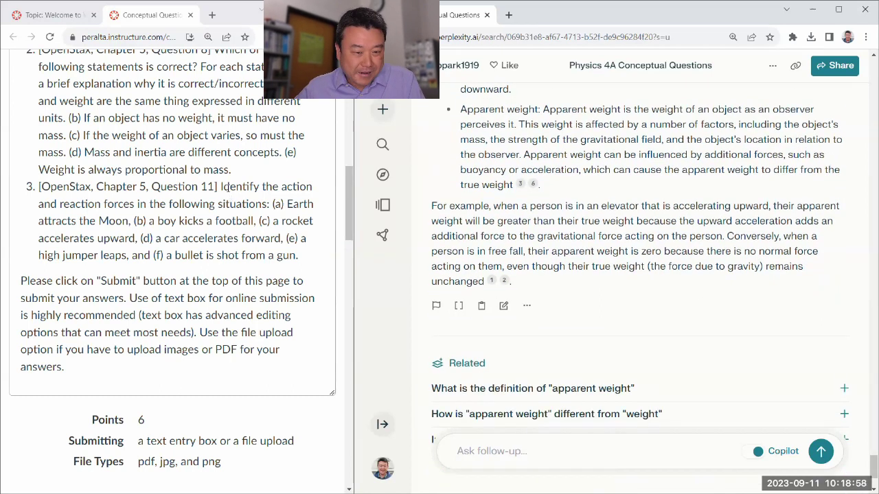
Copy question 3's text on action and reaction forces, without its OpenStax reference, into the follow-up prompt and remove the leading space
drag(219, 186, 315, 239)
key(ctrl+c)
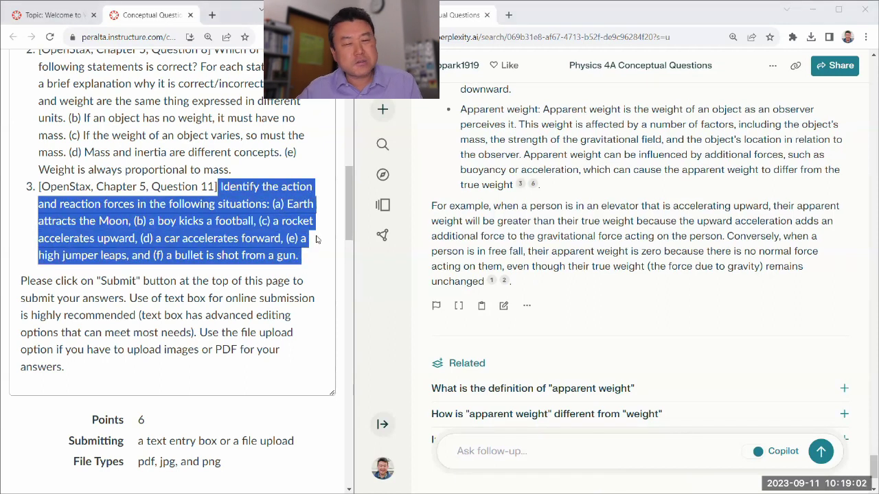
scroll(514, 230, down, 2)
click(538, 389)
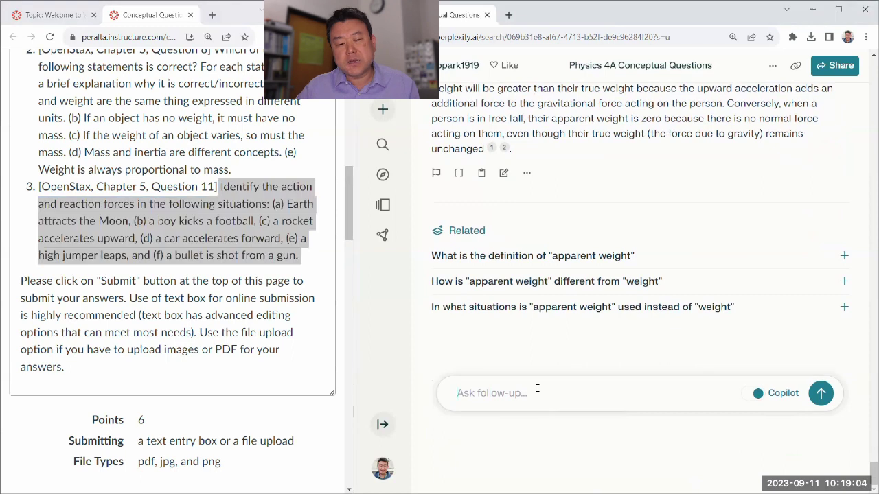
key(ctrl+v)
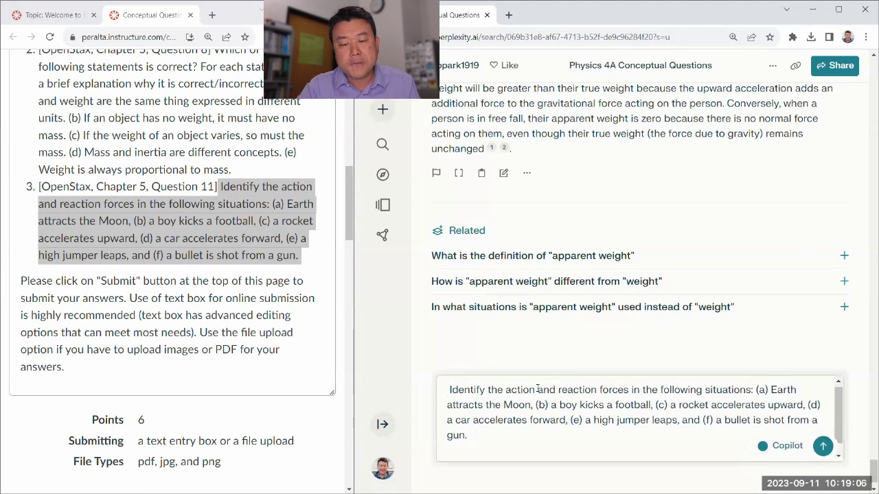
key(ctrl+Home)
key(Delete)
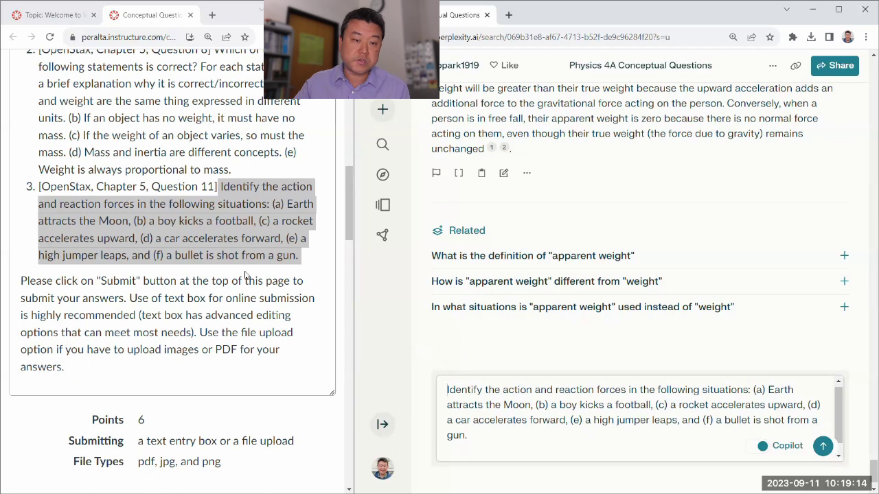
Check the drafted action and reaction forces question through to its end and submit it to Copilot
click(236, 256)
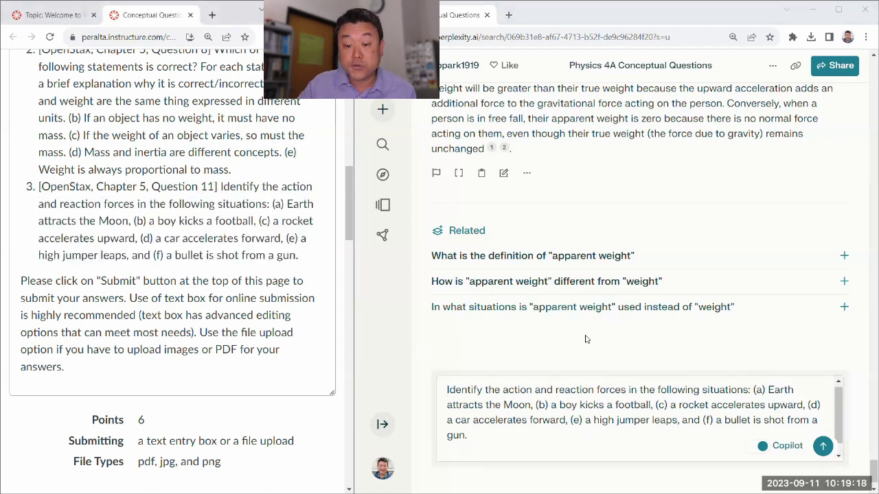
scroll(591, 416, down, 1)
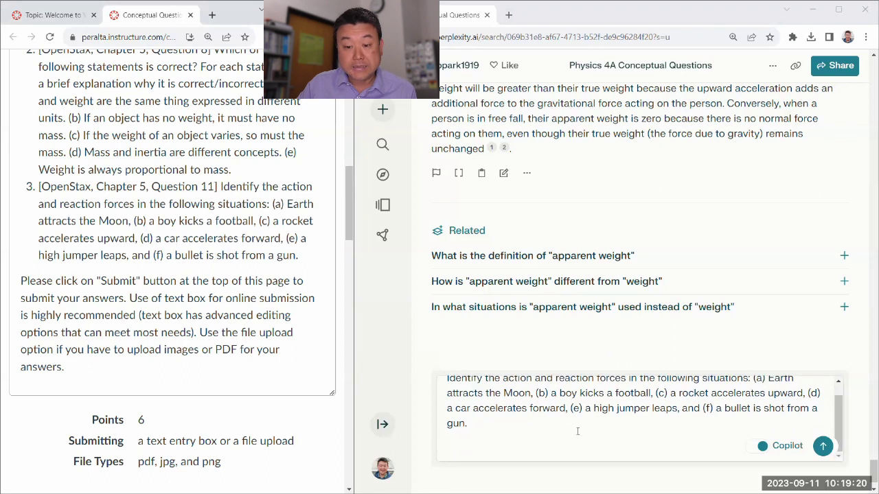
click(643, 432)
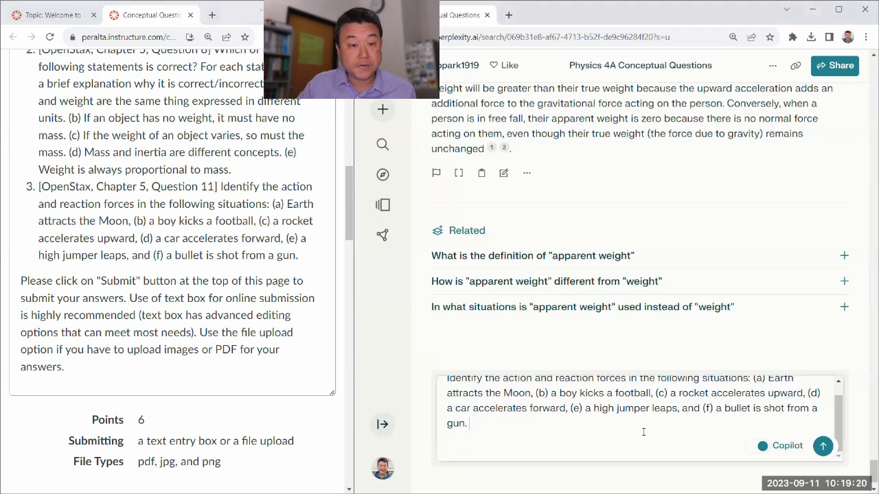
click(822, 445)
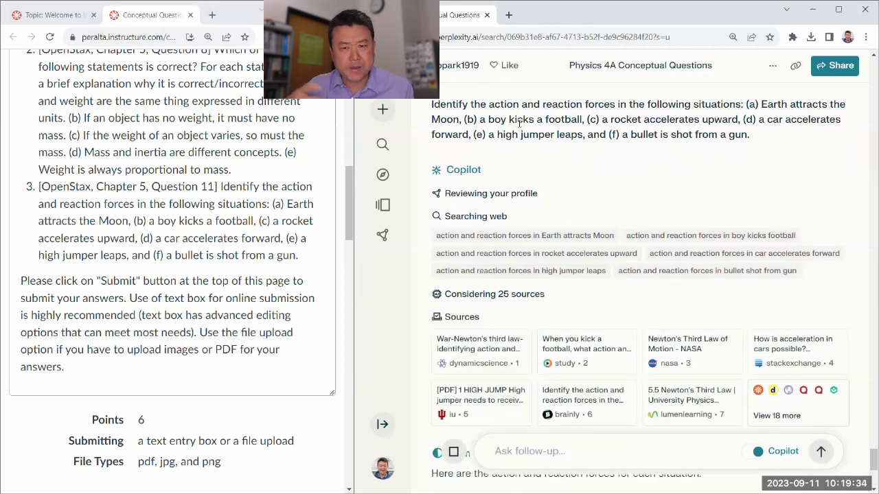
Read the answer on action and reaction forces, checking the force pairs for situations (a) through (e)
drag(488, 104, 616, 104)
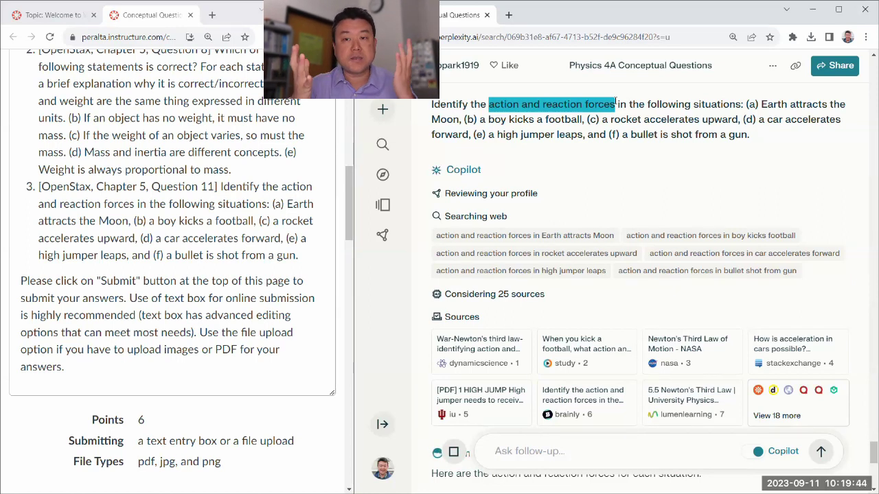
scroll(542, 226, down, 4)
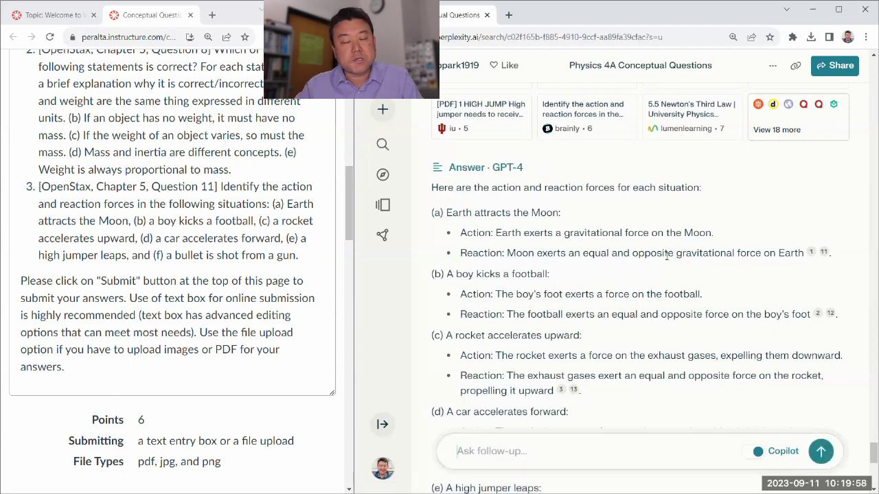
scroll(666, 255, down, 2)
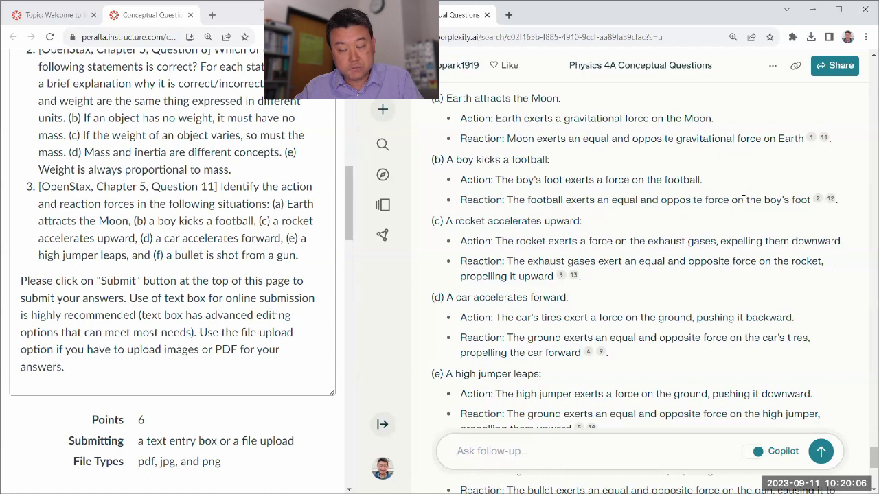
scroll(744, 199, down, 1)
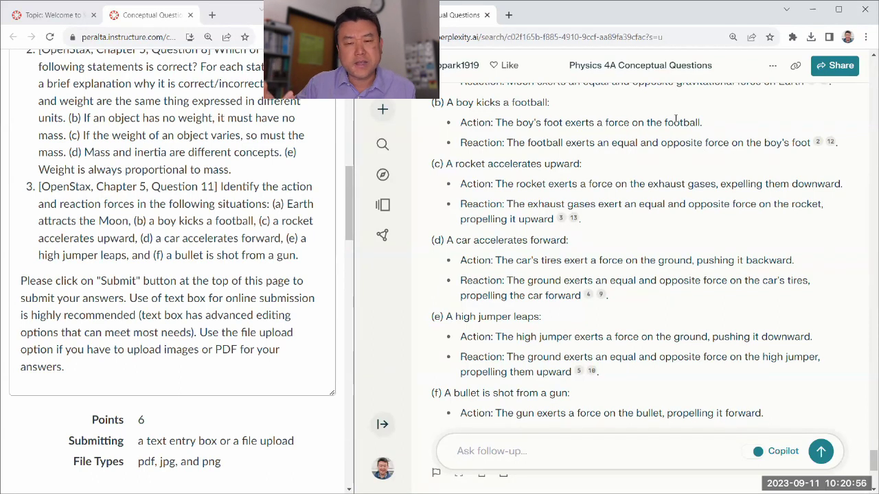
scroll(539, 184, down, 1)
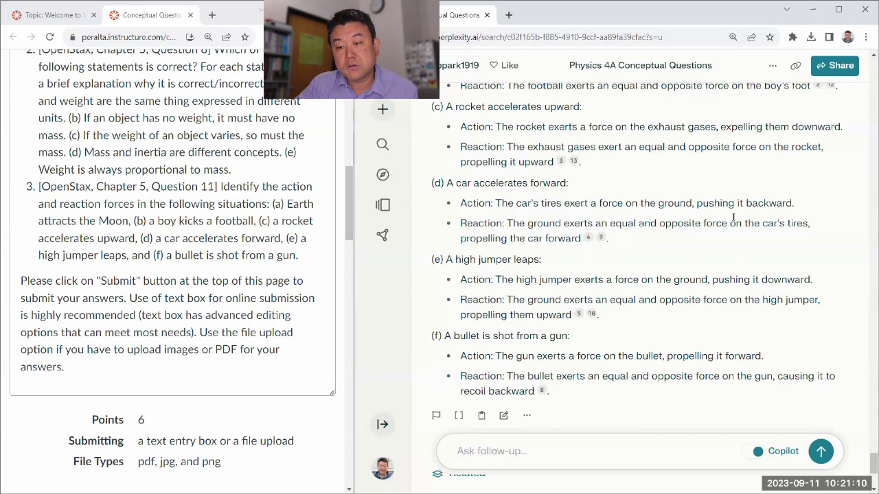
scroll(508, 206, down, 2)
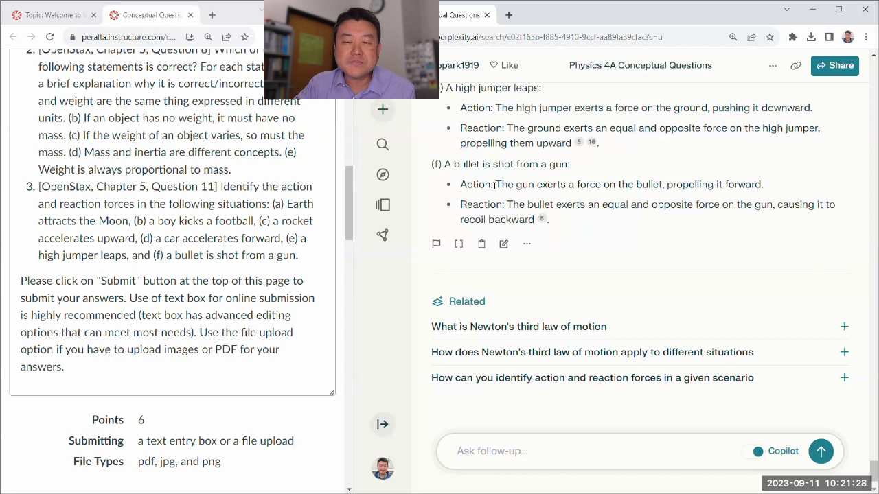
Examine the action and reaction pair given for situation (f), the bullet shot from a gun
drag(460, 184, 527, 219)
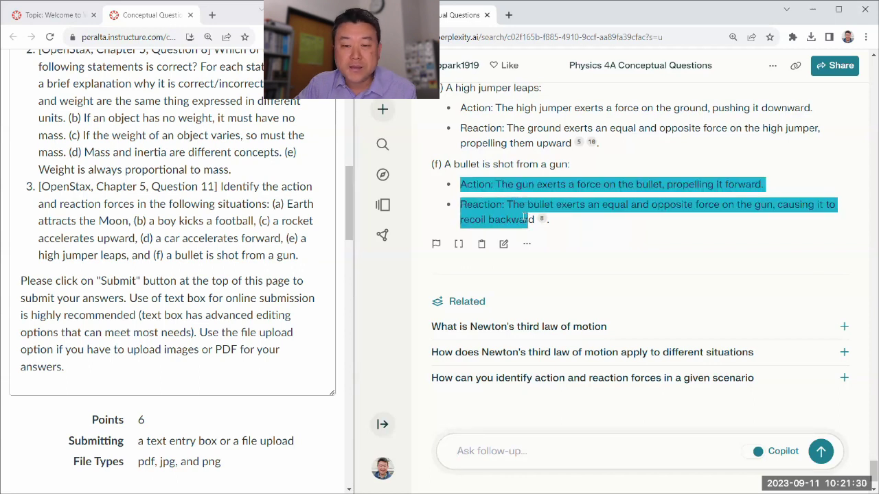
click(527, 219)
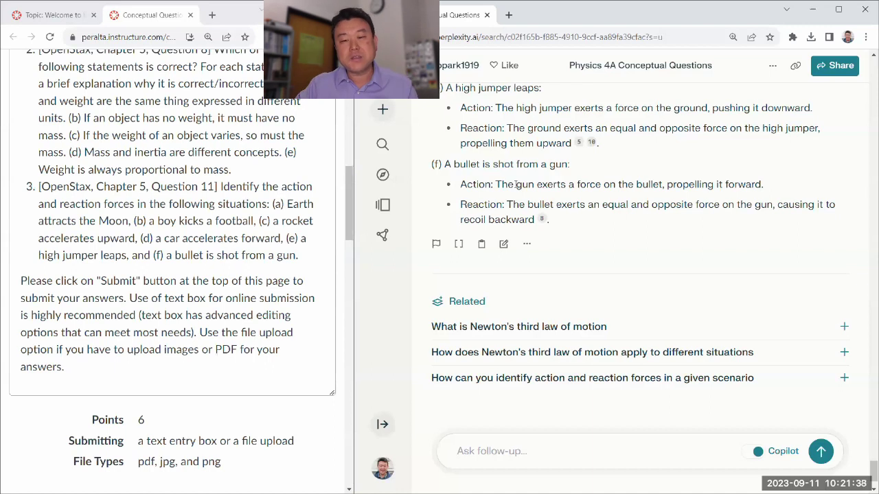
drag(513, 184, 668, 182)
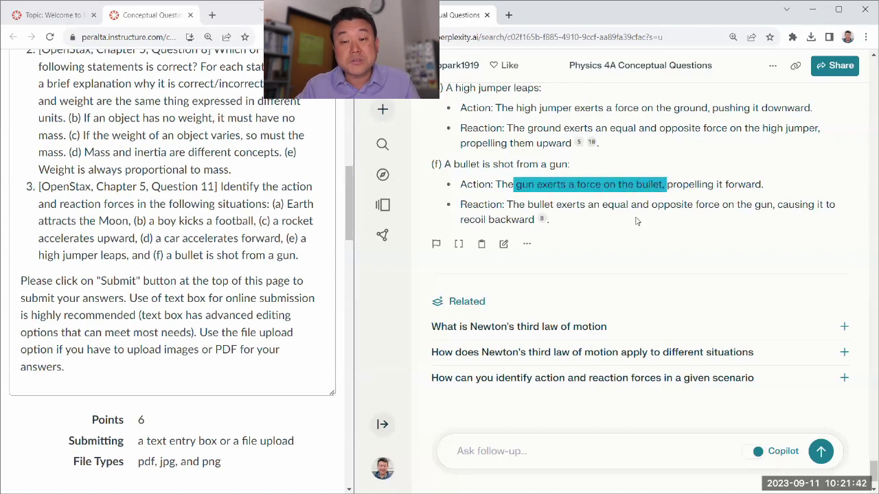
click(500, 200)
scroll(499, 199, down, 2)
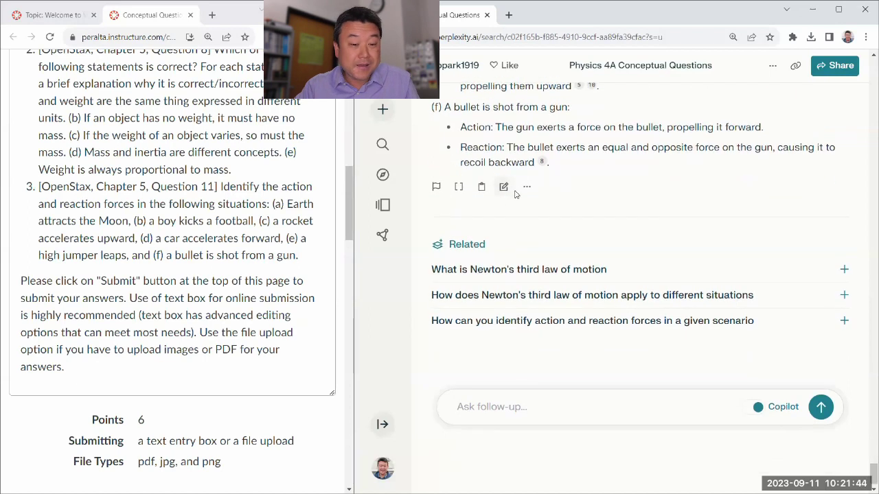
scroll(576, 245, up, 1)
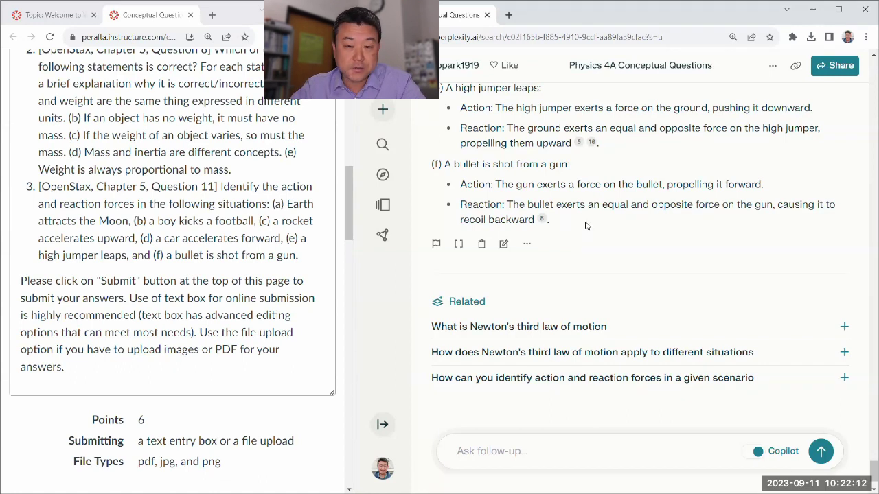
Review the force pairs for all six situations again against the wording of question 3
scroll(535, 256, up, 1)
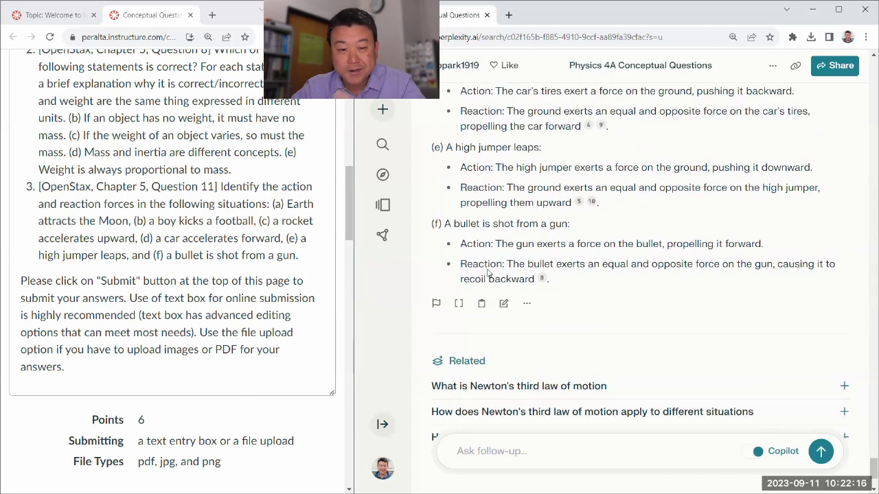
scroll(488, 272, up, 3)
scroll(488, 273, up, 3)
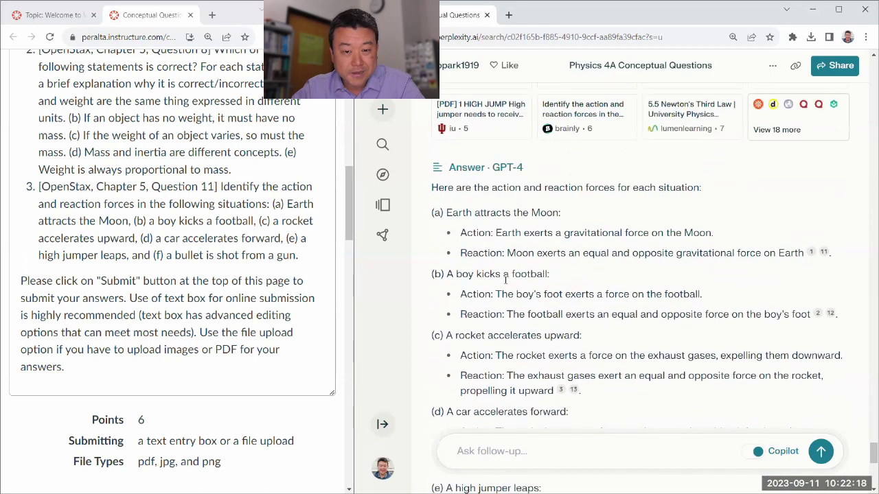
scroll(505, 287, down, 4)
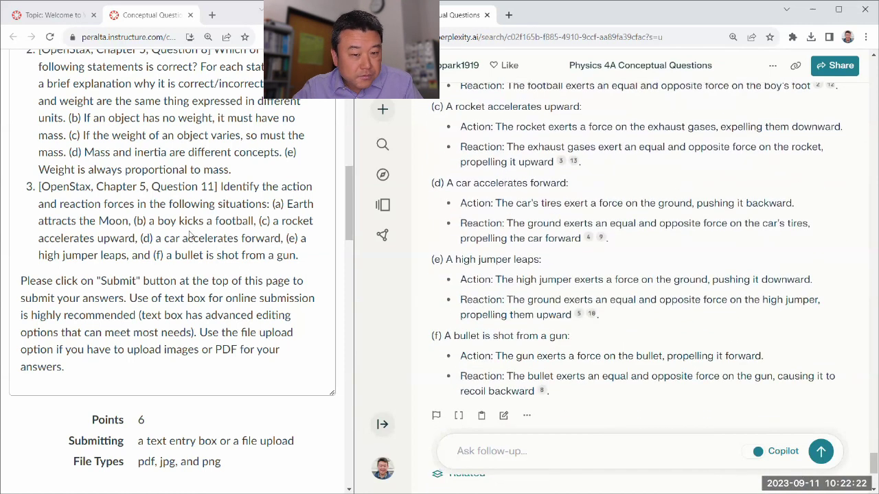
scroll(530, 258, down, 2)
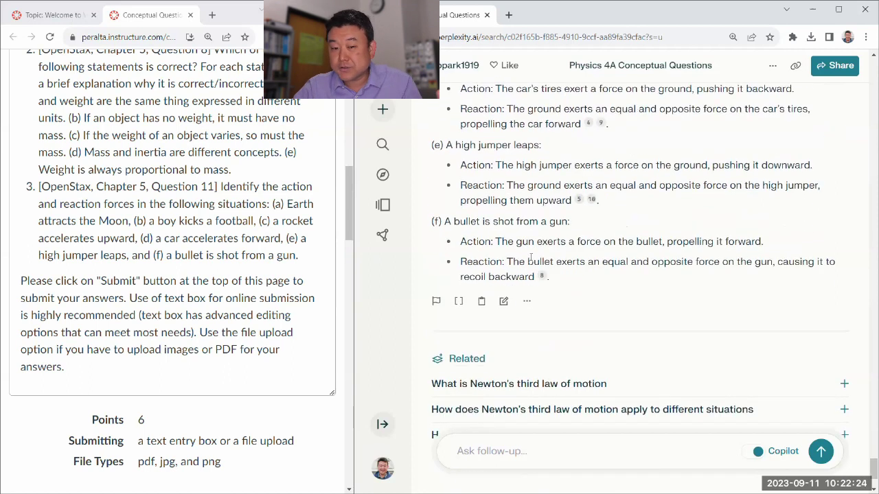